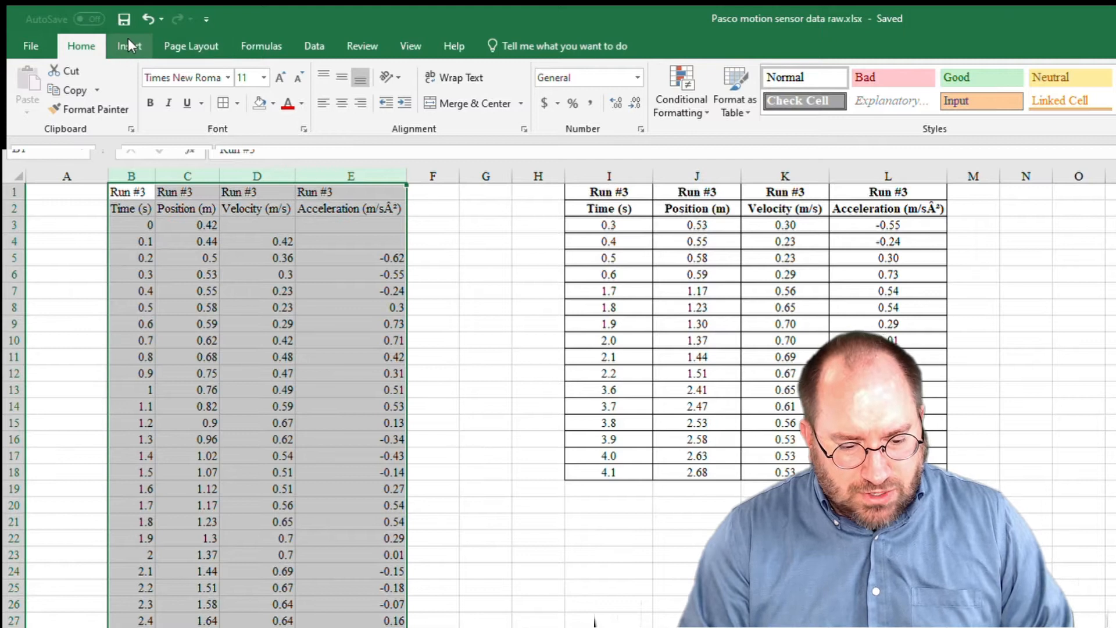
click(734, 110)
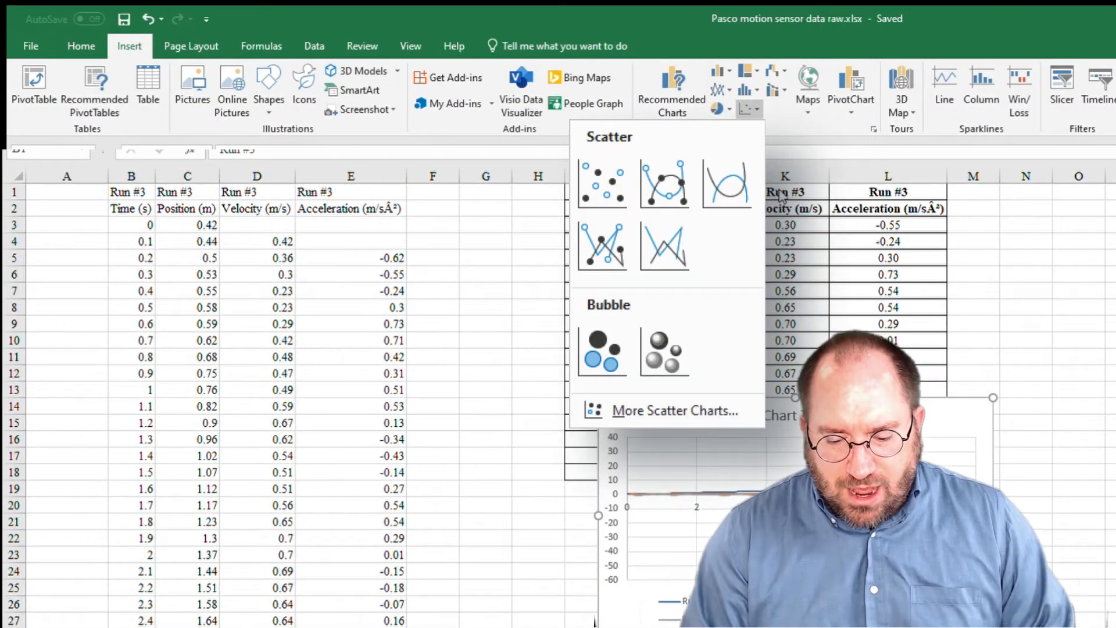
click(664, 183)
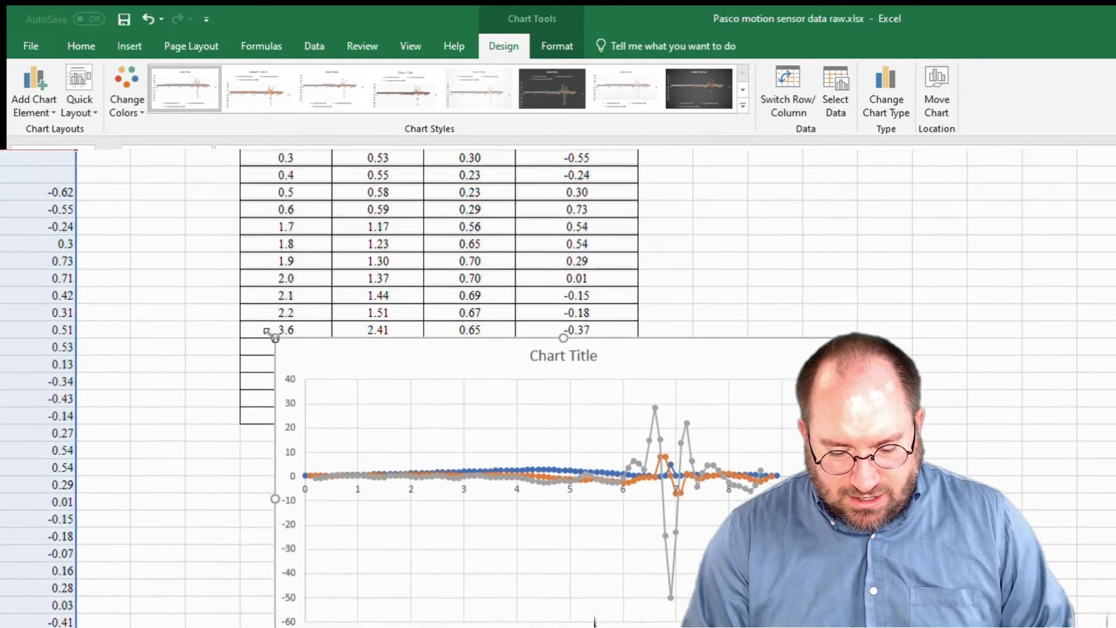
drag(270, 334, 64, 157)
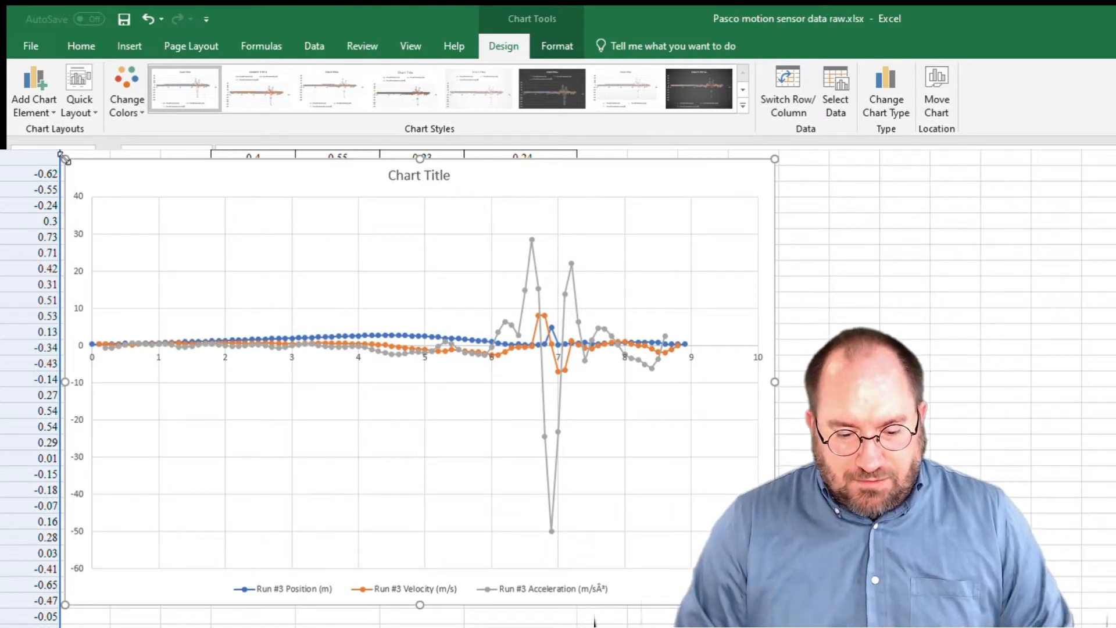
key(Delete)
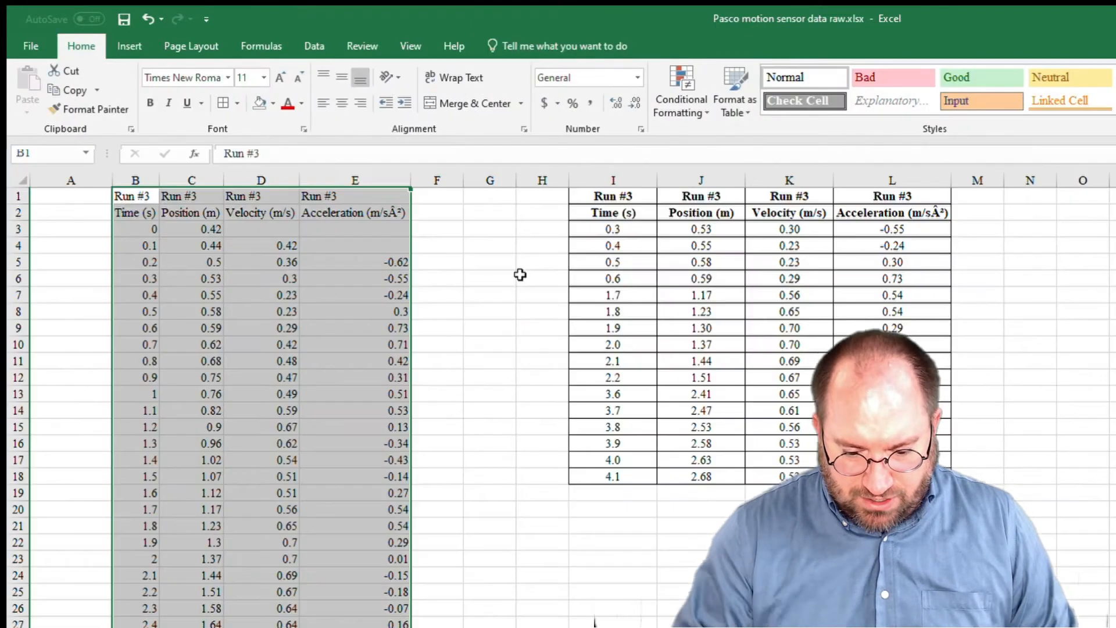
Insert a scatter chart with lines and markers from only the raw Time and Position columns (B and C).
click(216, 217)
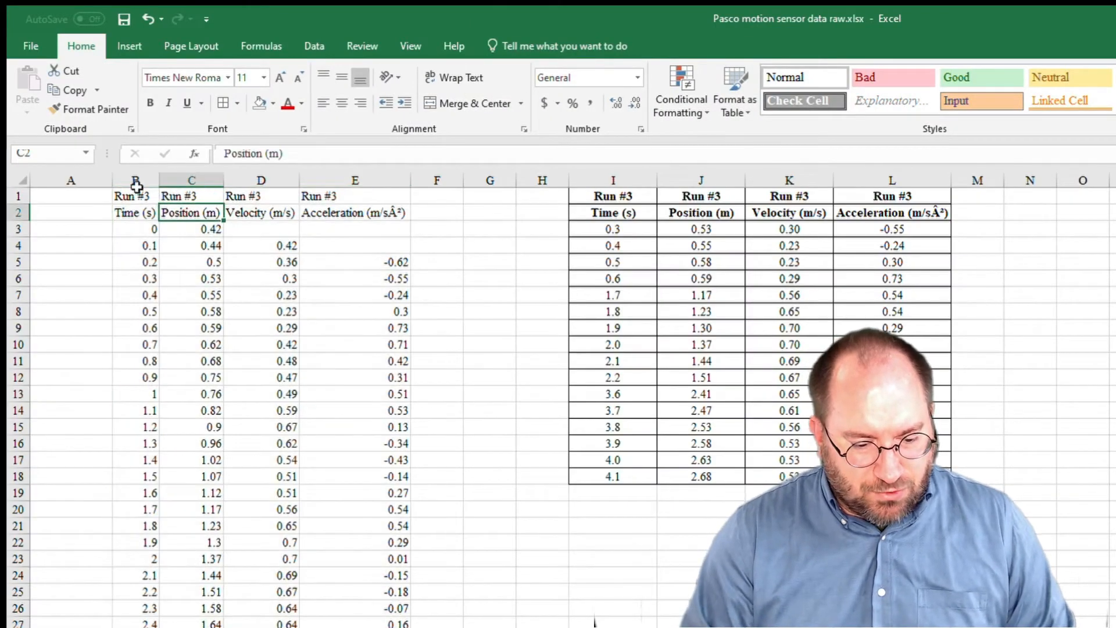
drag(135, 184, 195, 185)
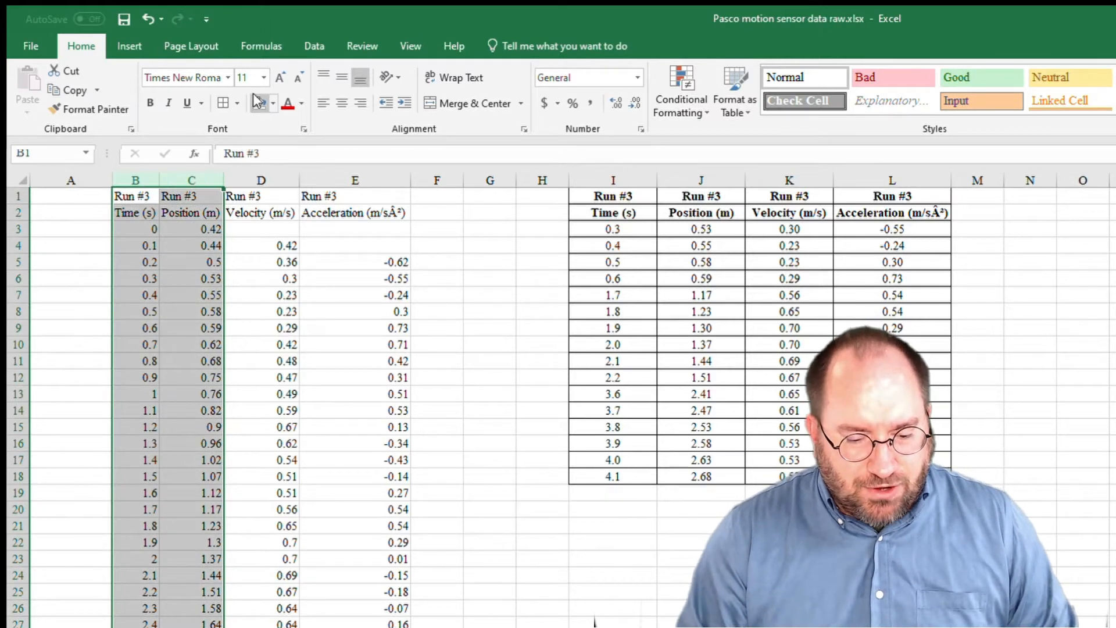
click(129, 46)
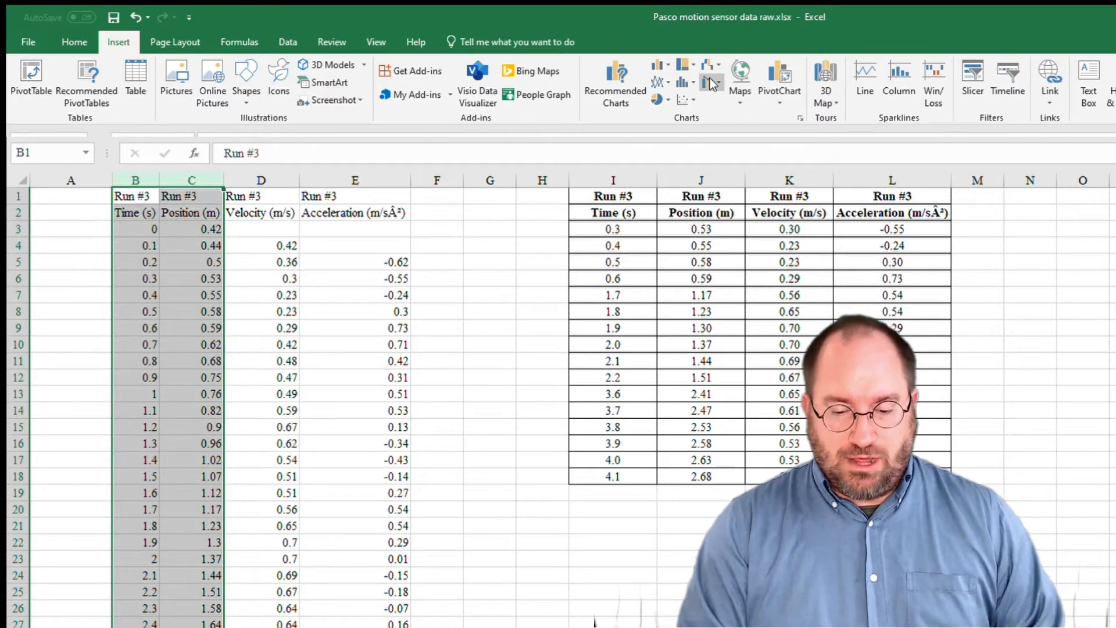
click(686, 97)
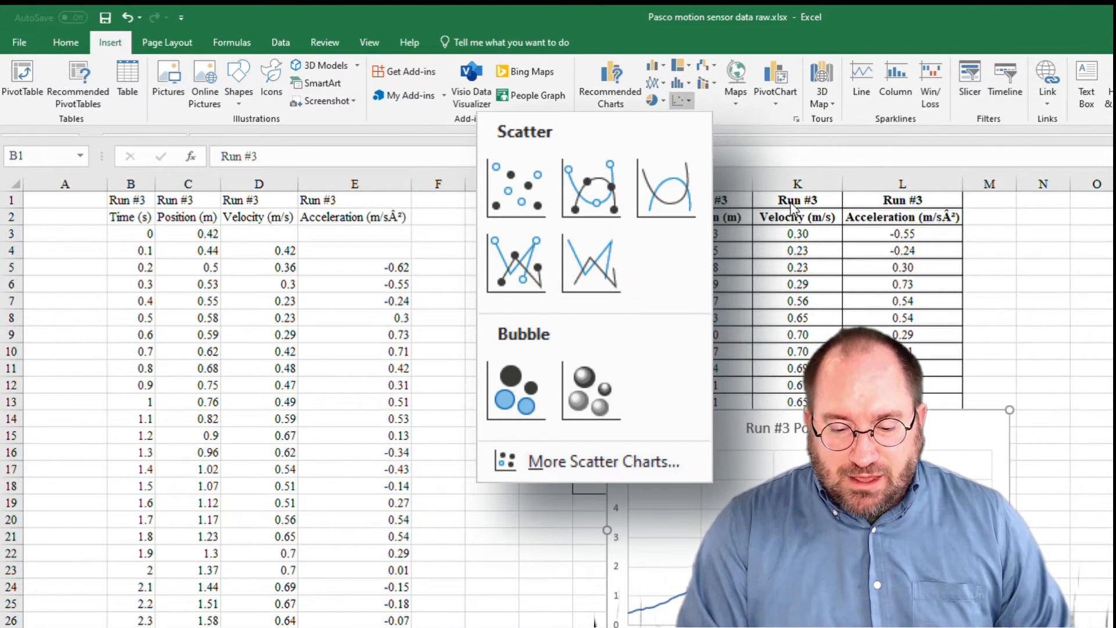
click(759, 197)
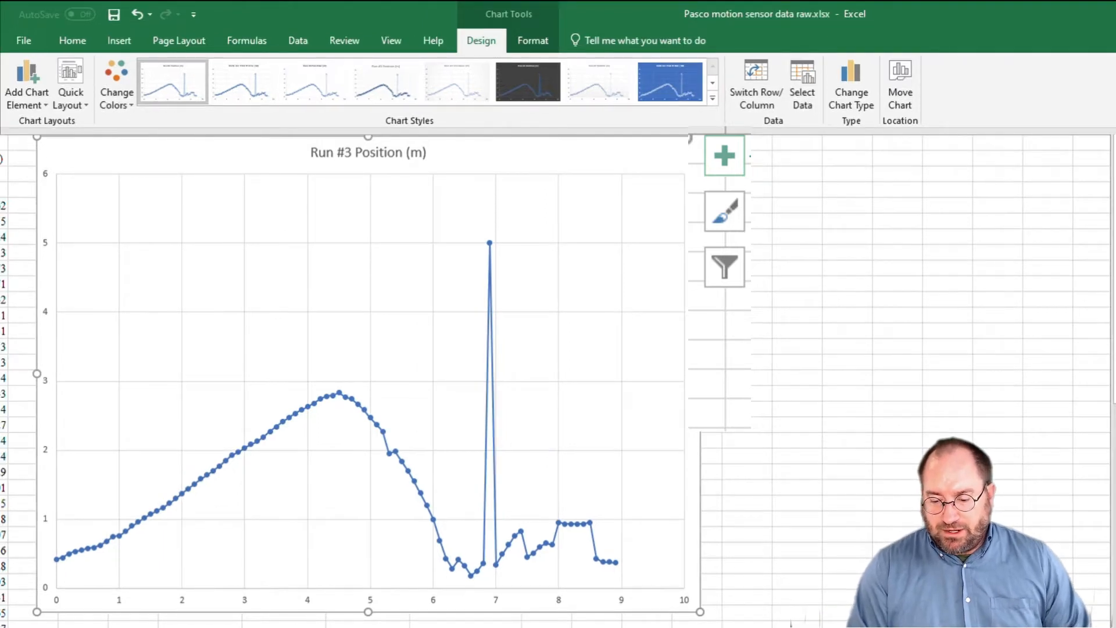
click(724, 155)
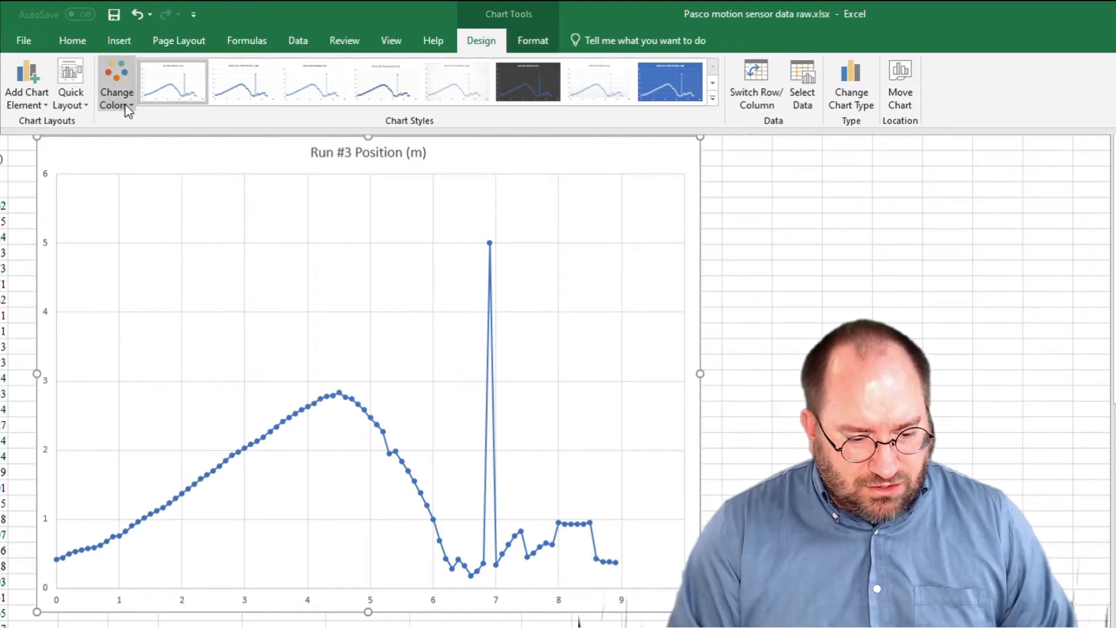
click(26, 101)
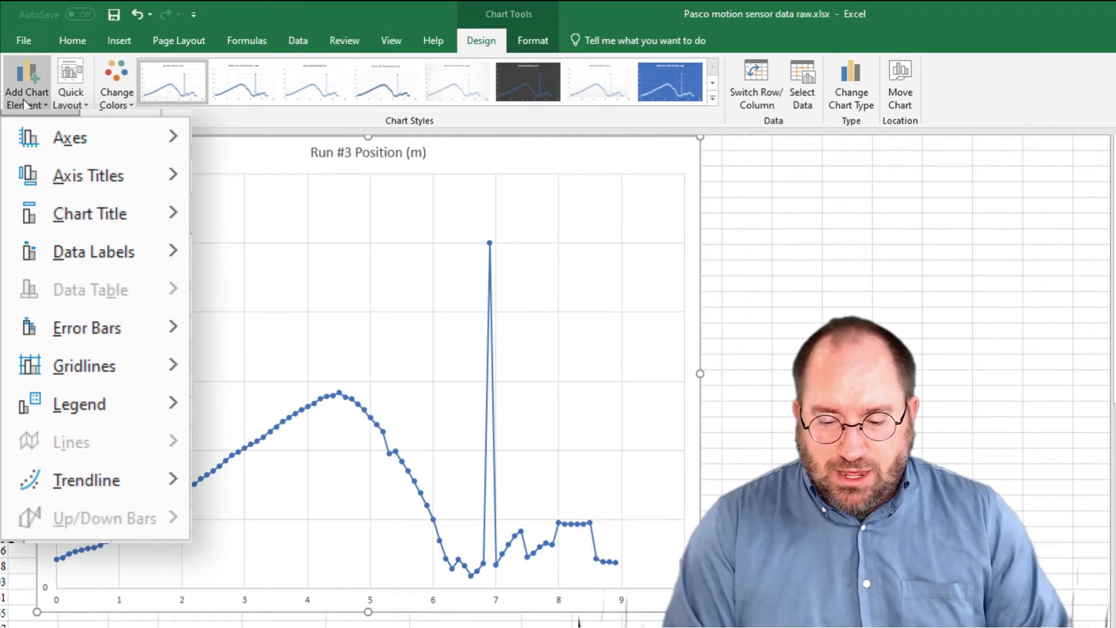
click(25, 105)
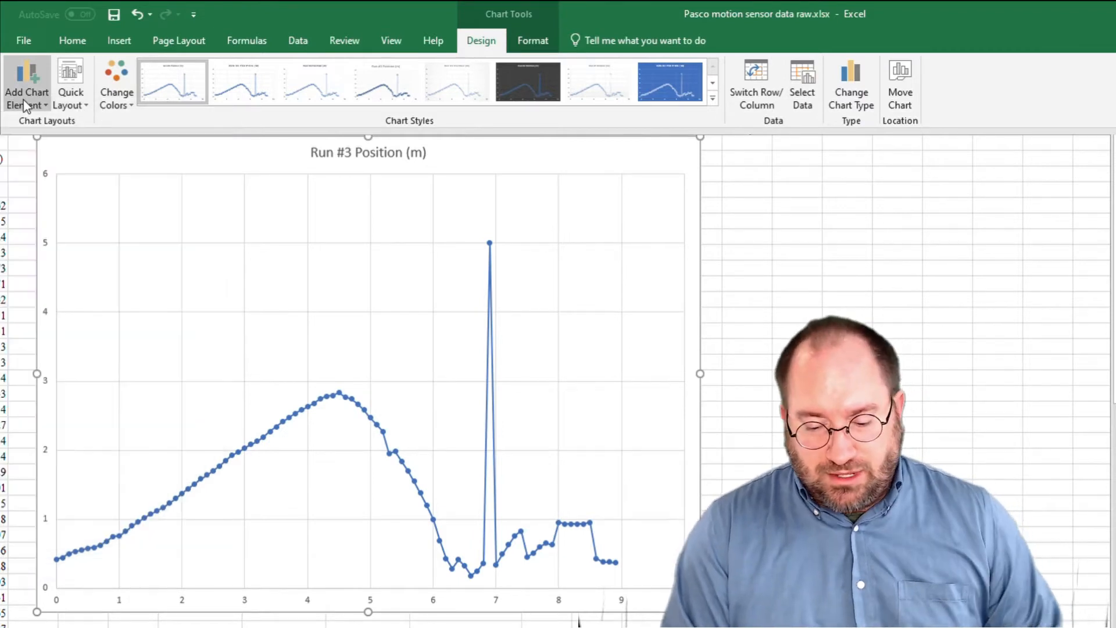
Apply the first quick layout, with axis titles and legend, to the position chart and increase the chart's font size to 11.
click(66, 104)
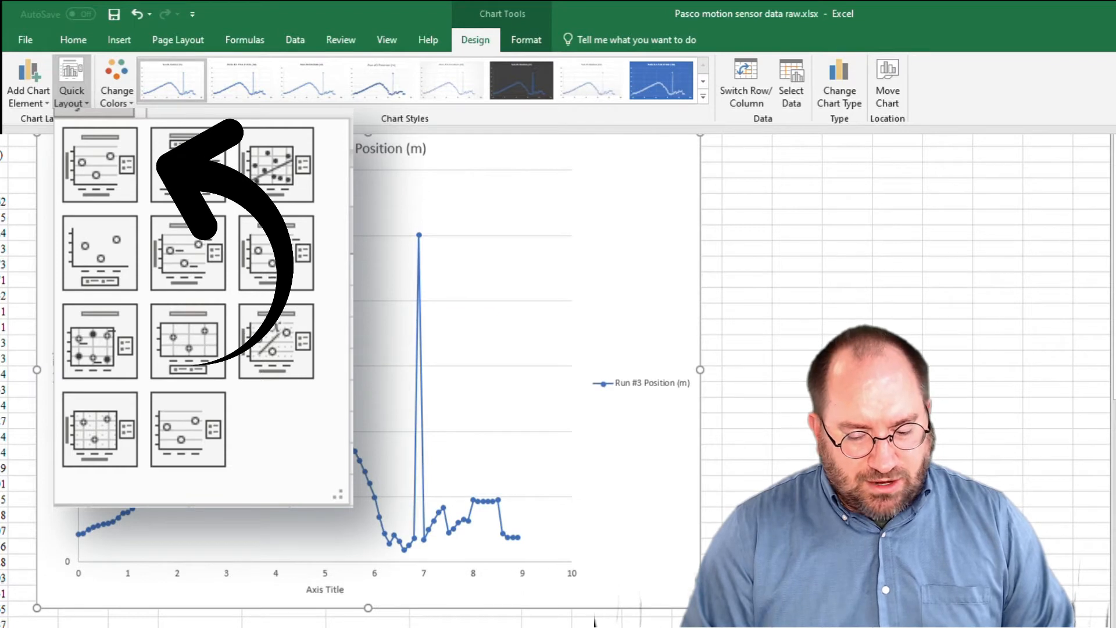
click(100, 165)
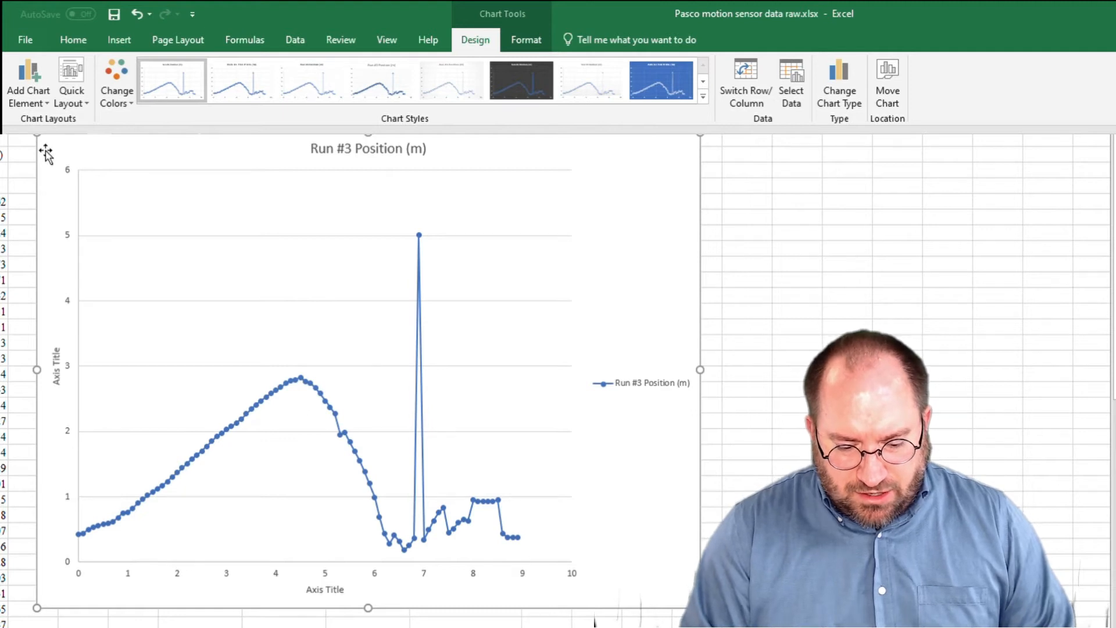
click(69, 38)
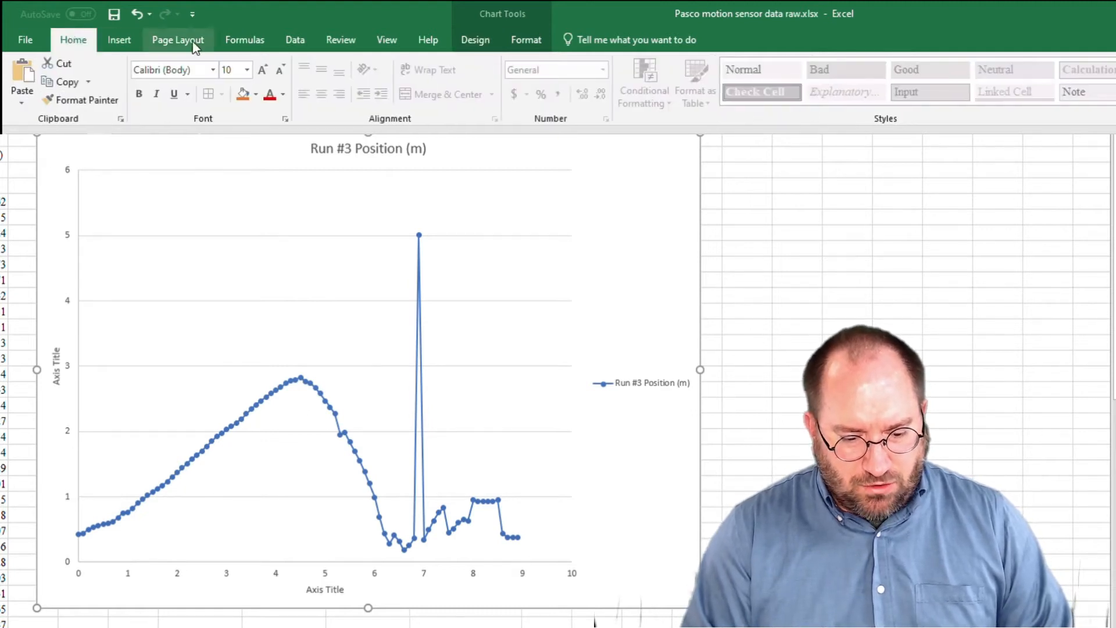
click(260, 69)
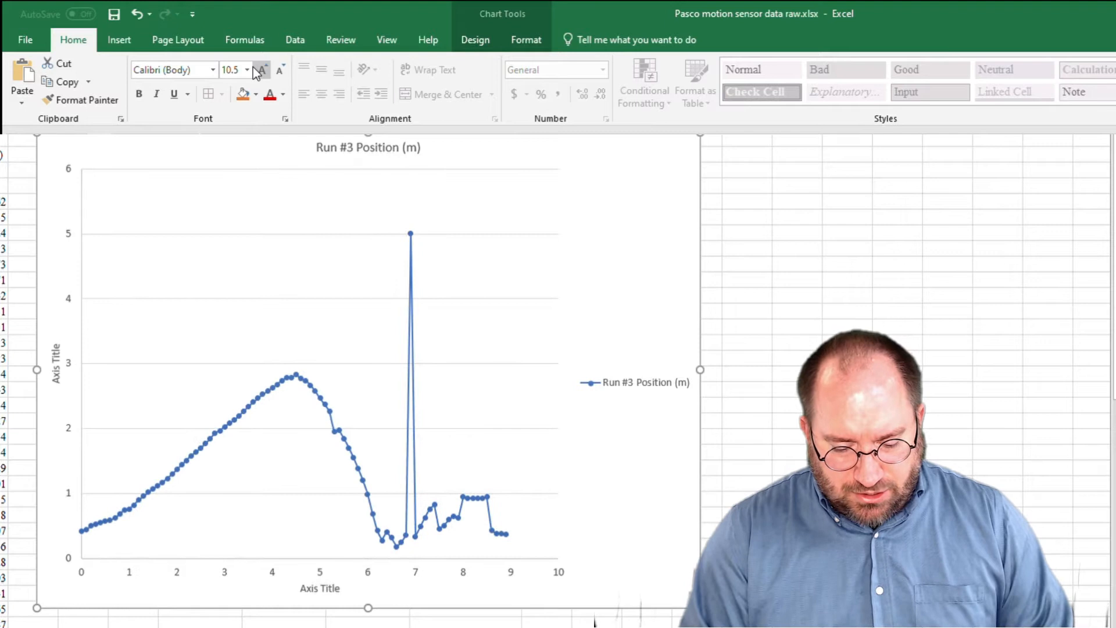
click(259, 69)
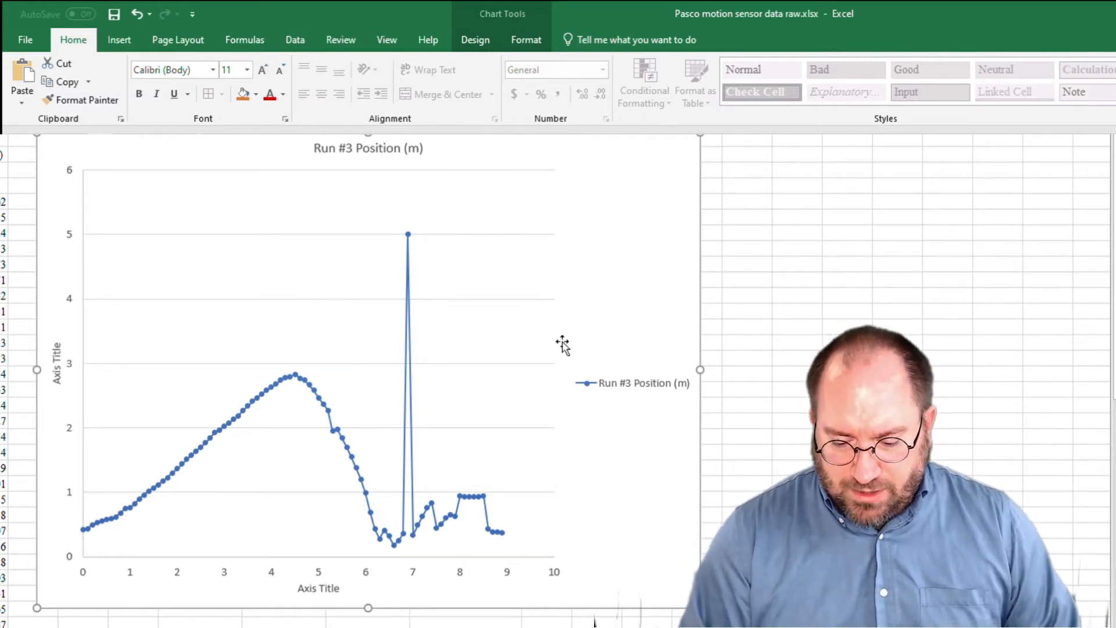
Widen the plot area so that it extends almost to the chart's right edge.
click(534, 340)
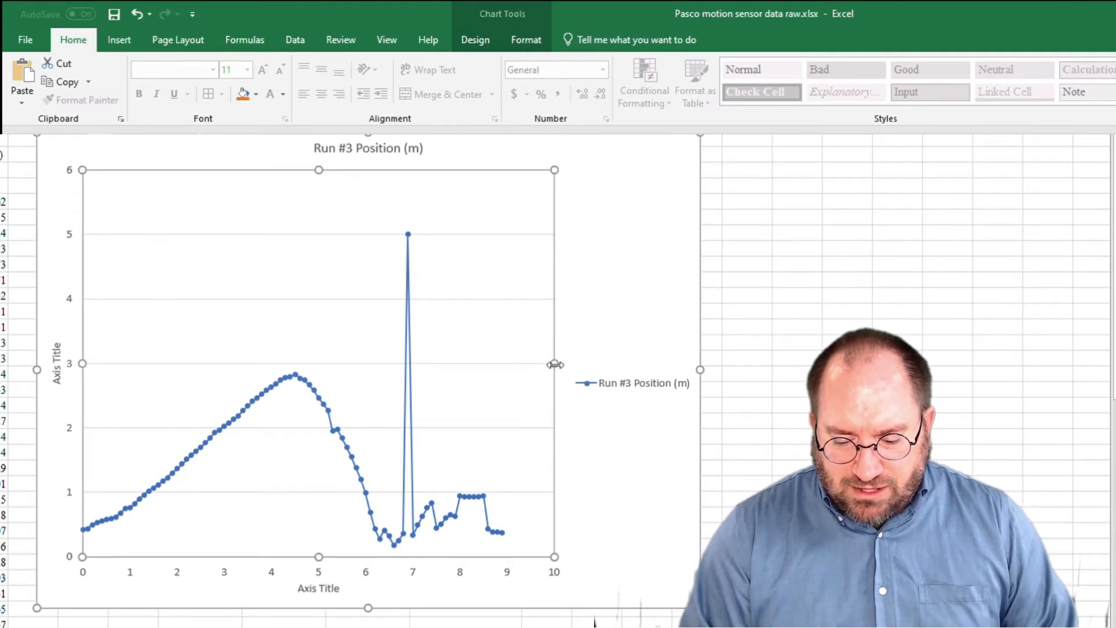
drag(557, 369, 687, 360)
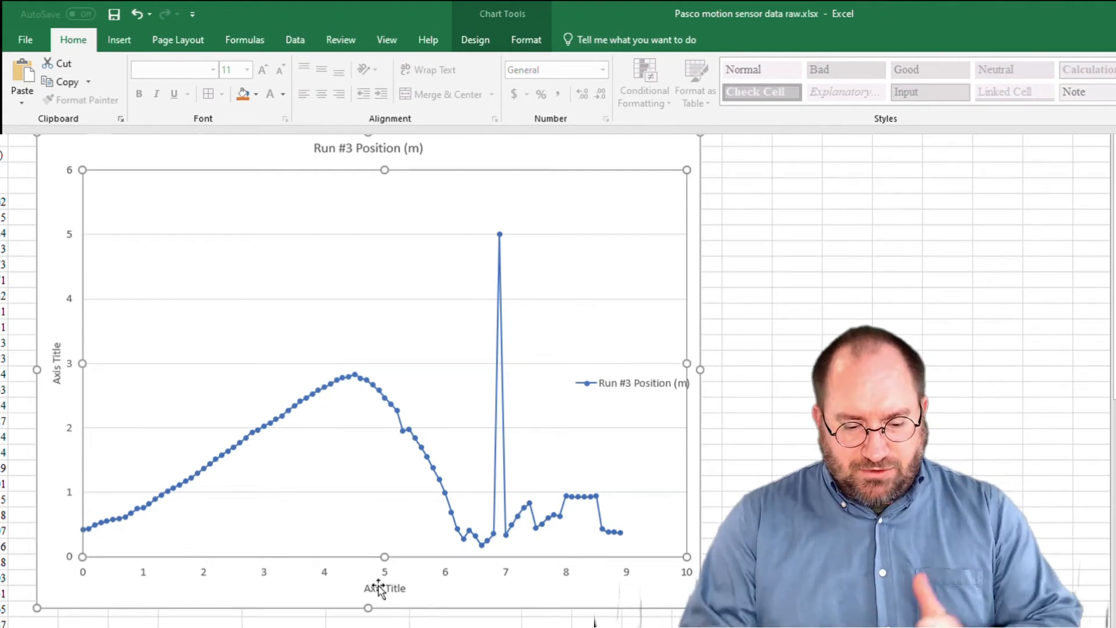
Replace the vertical axis title's placeholder text with "Position (m)".
click(56, 370)
double_click(56, 370)
triple_click(53, 370)
text(Position ()
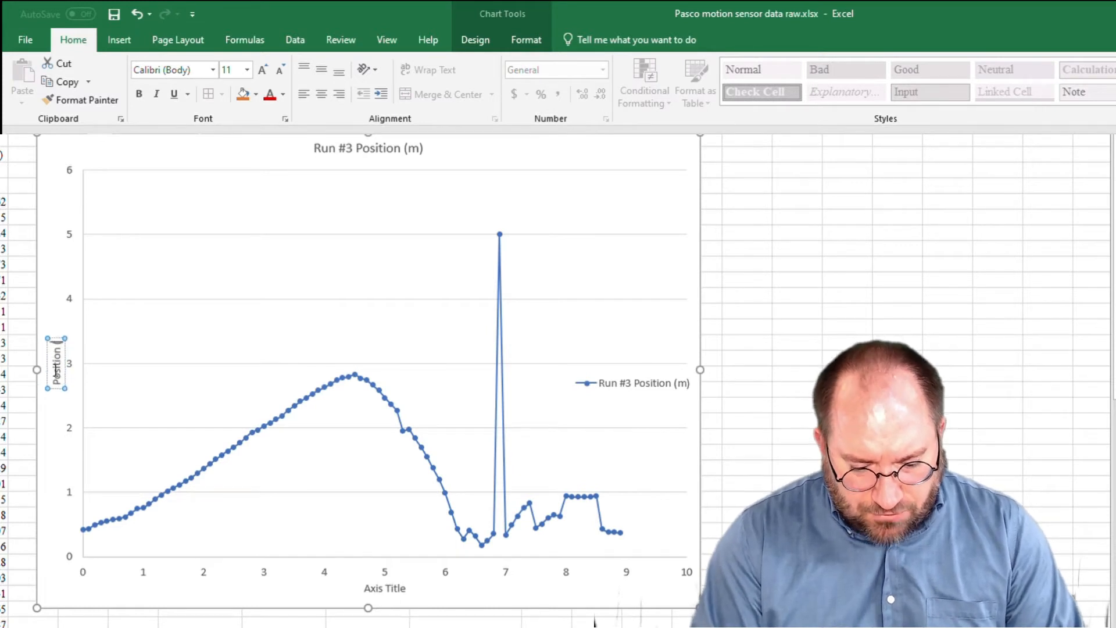
text(m))
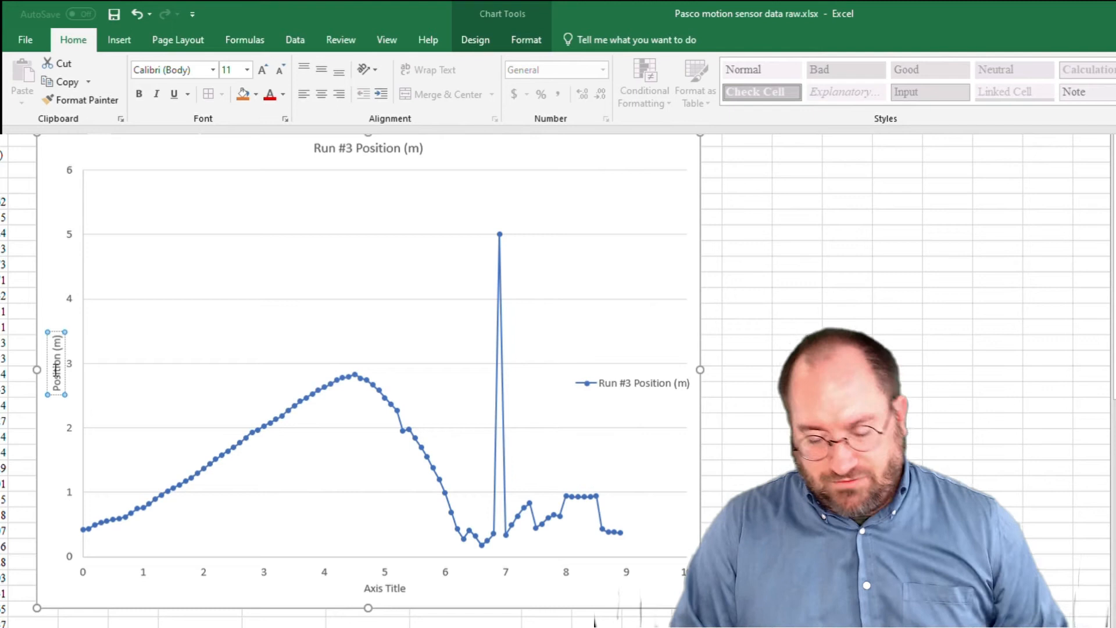
Replace the horizontal axis title's placeholder text with "Time (s)".
click(380, 588)
double_click(379, 588)
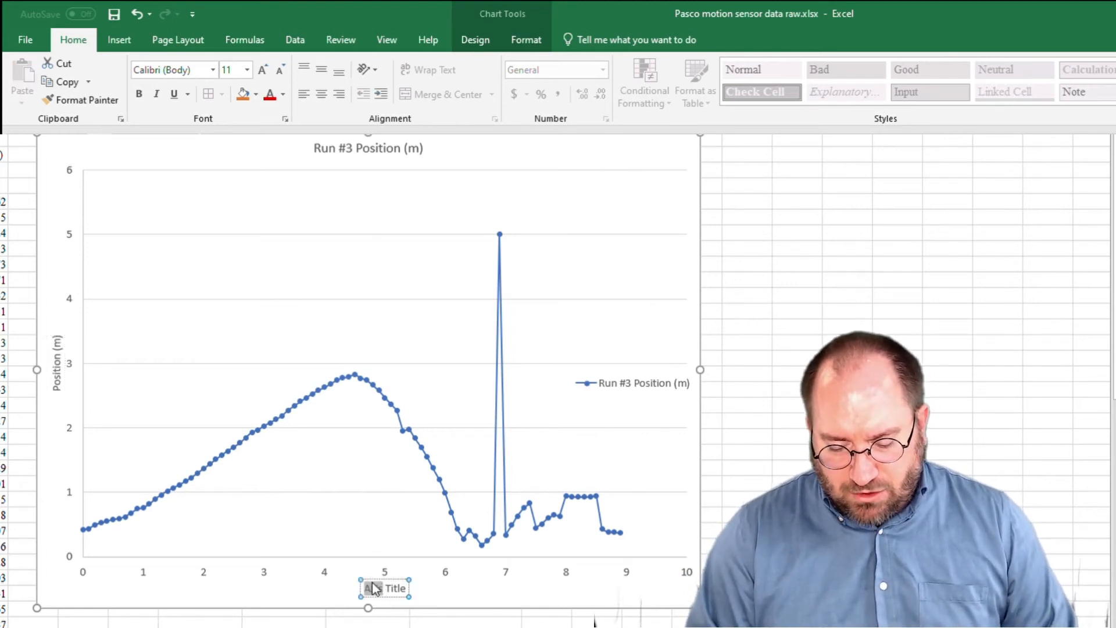
text(Time (s))
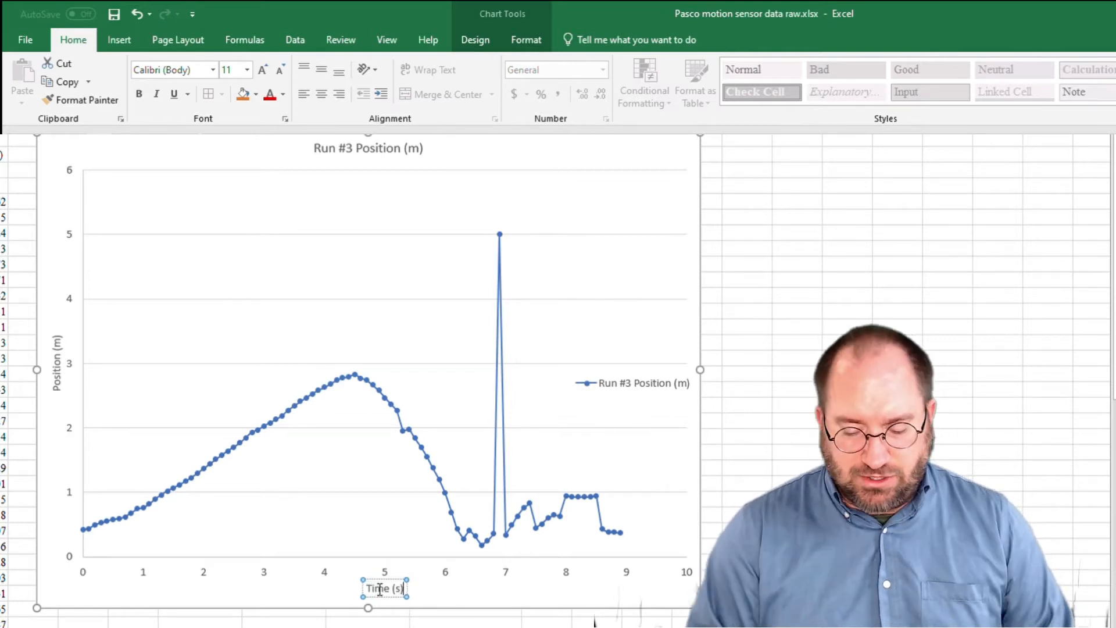
click(318, 596)
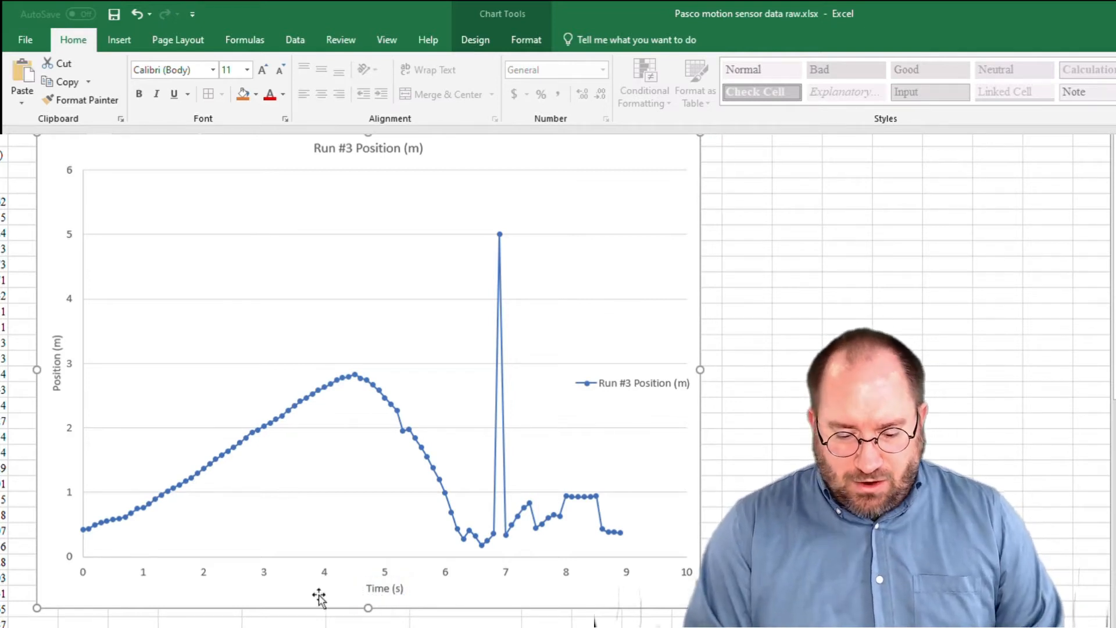
Format the vertical axis title as bold with a font size of 14.
click(56, 376)
triple_click(56, 376)
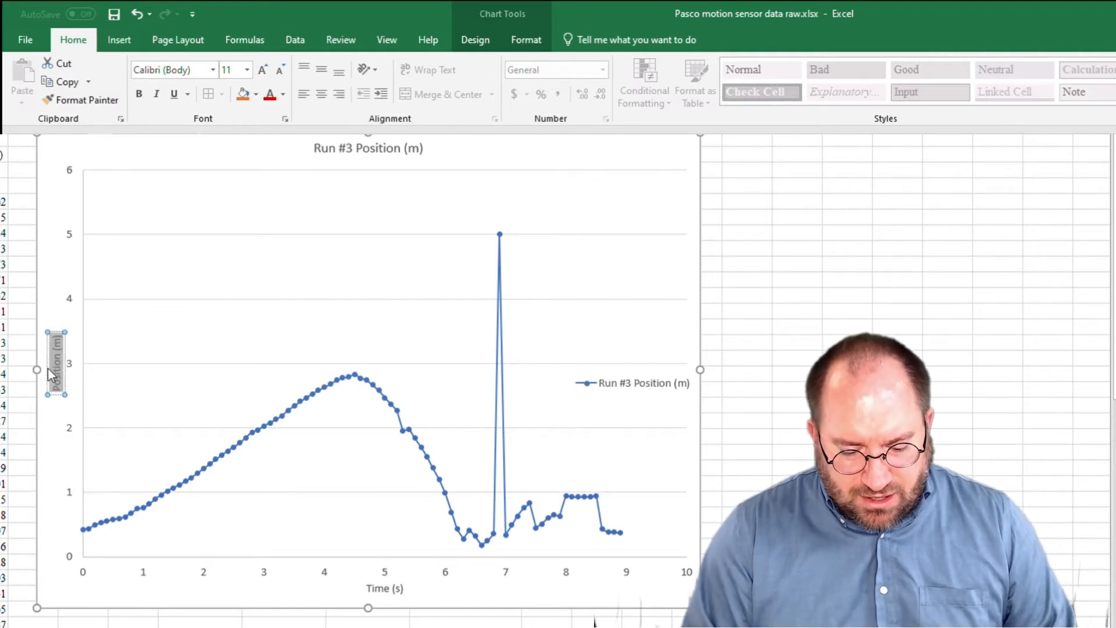
click(259, 69)
click(259, 70)
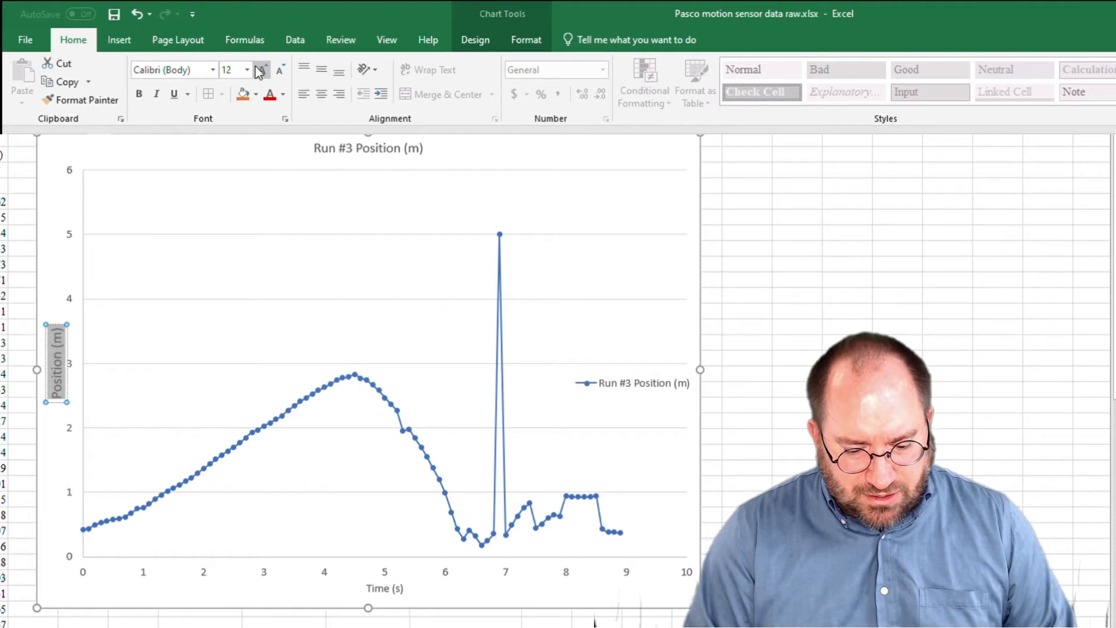
key(ctrl+b)
Format the horizontal axis title as bold with a font size of 14.
double_click(389, 590)
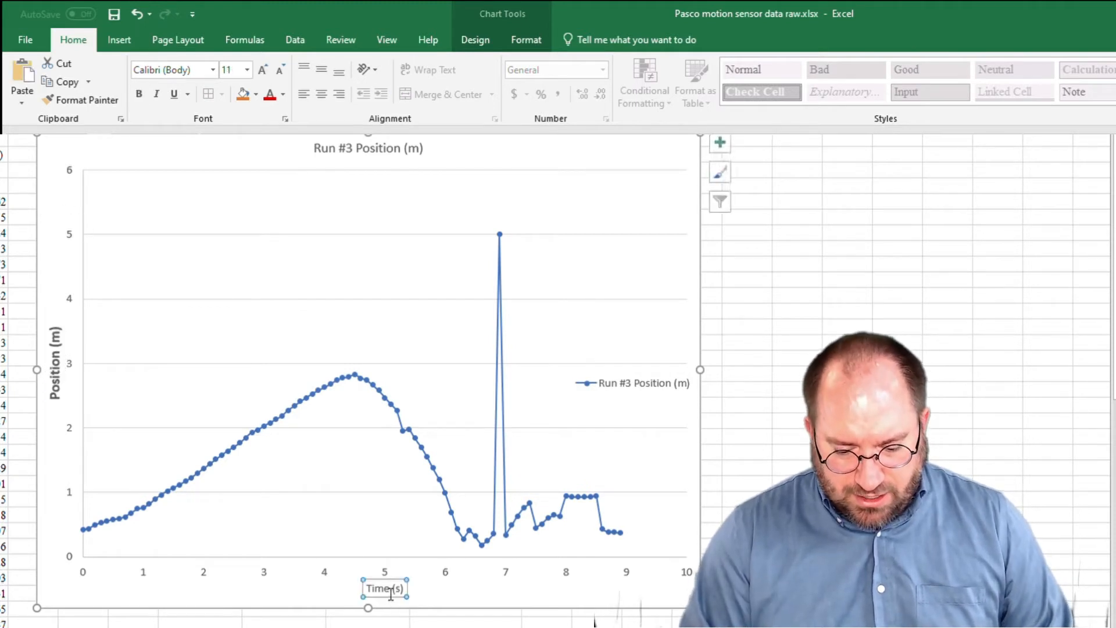
triple_click(384, 590)
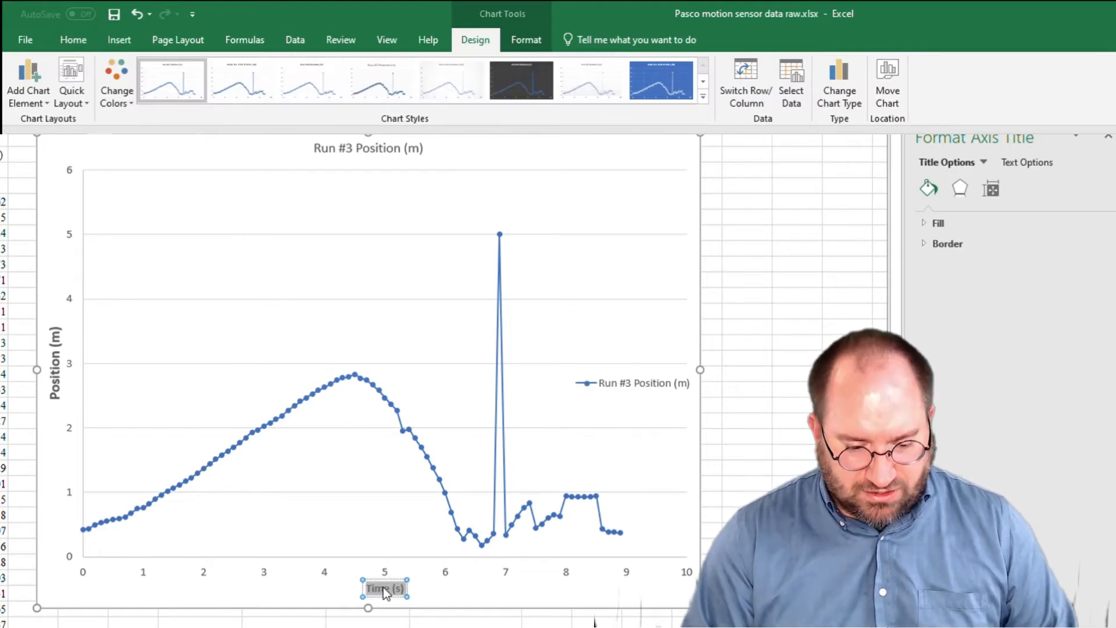
click(73, 39)
click(261, 71)
click(260, 71)
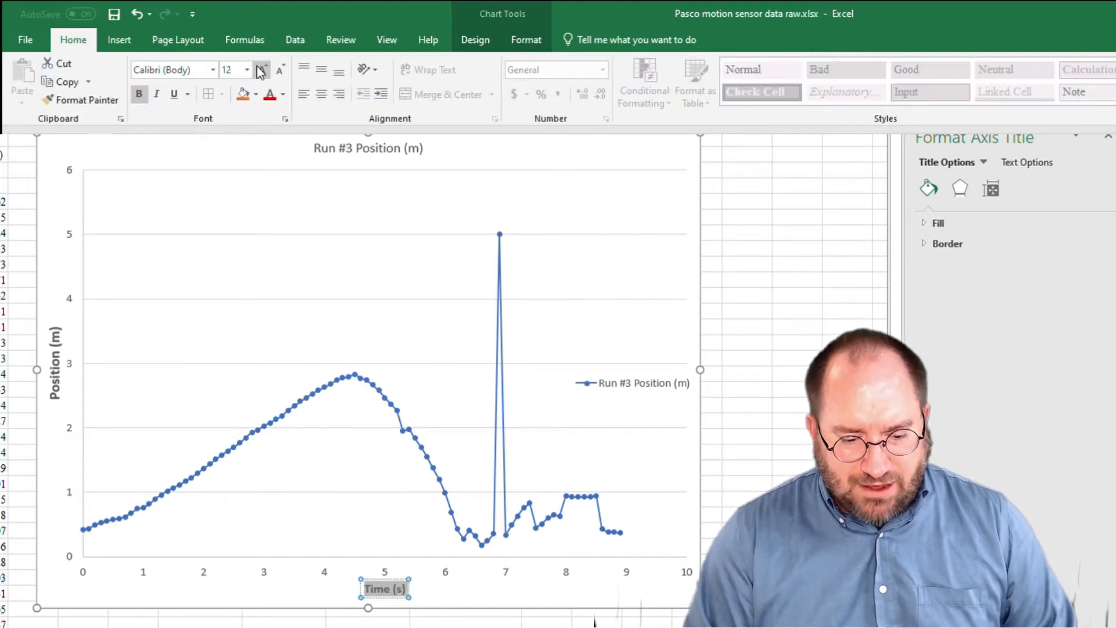
click(434, 202)
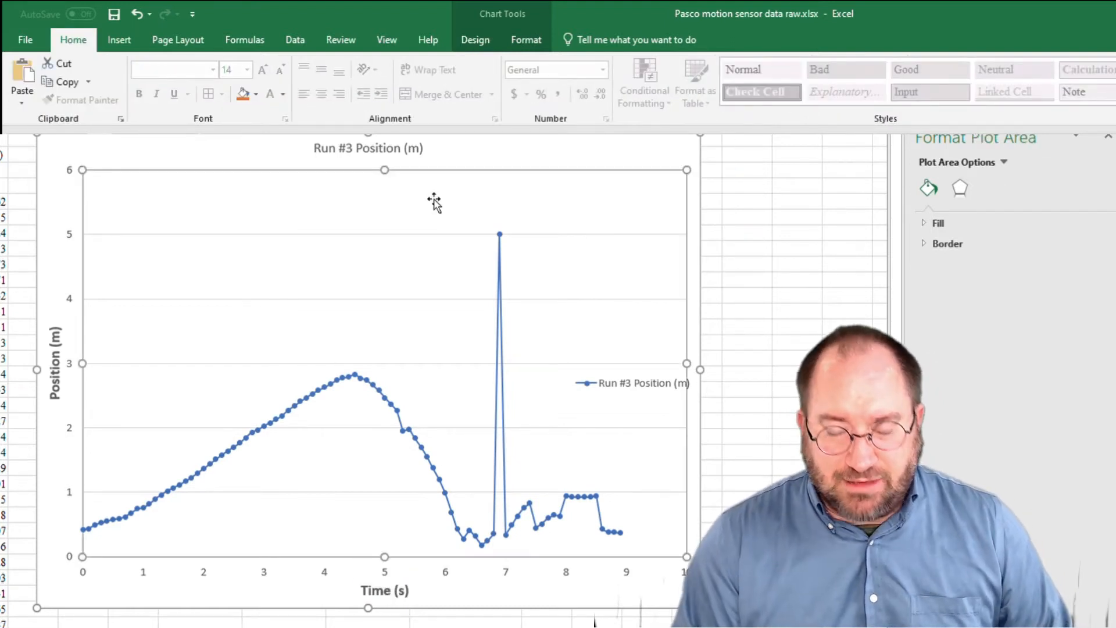
click(615, 155)
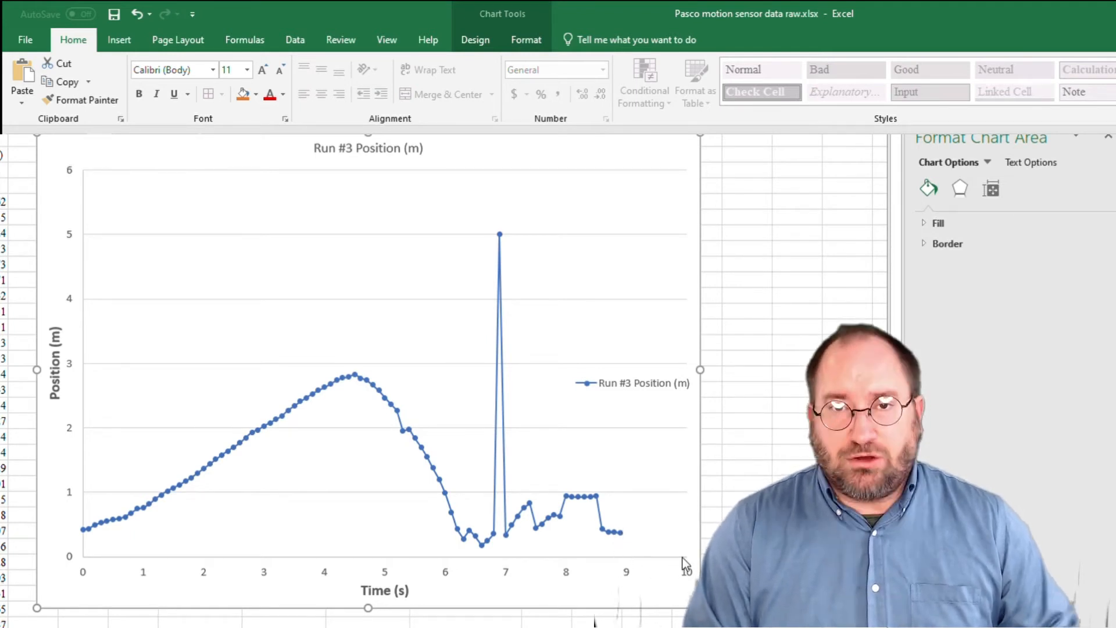
Set the maximum bound of the horizontal time axis to 9.
click(620, 571)
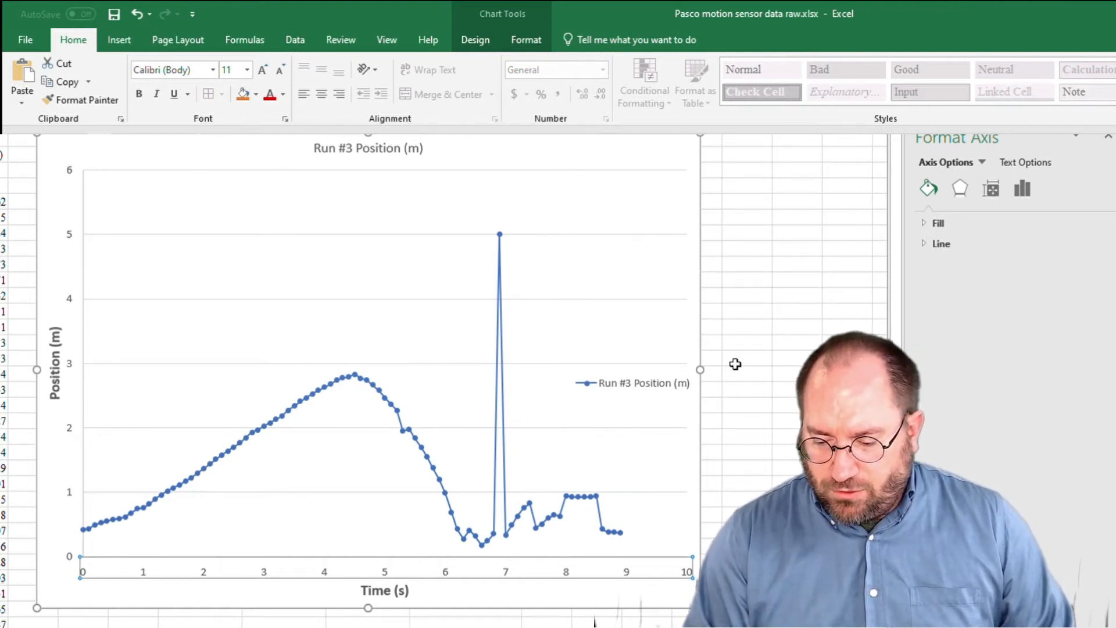
click(1022, 189)
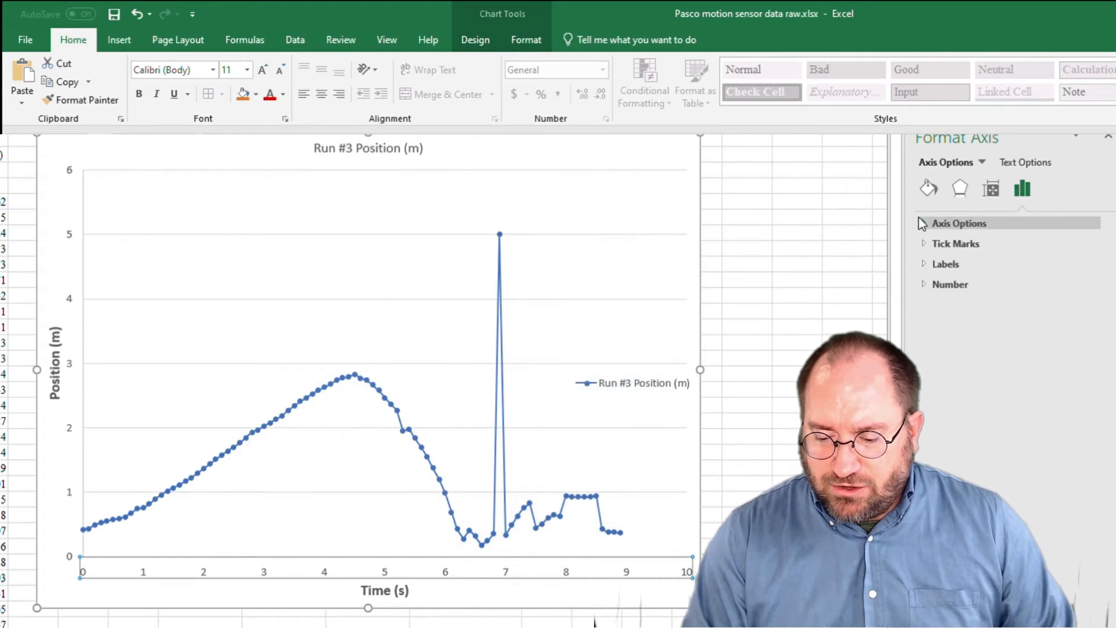
click(918, 220)
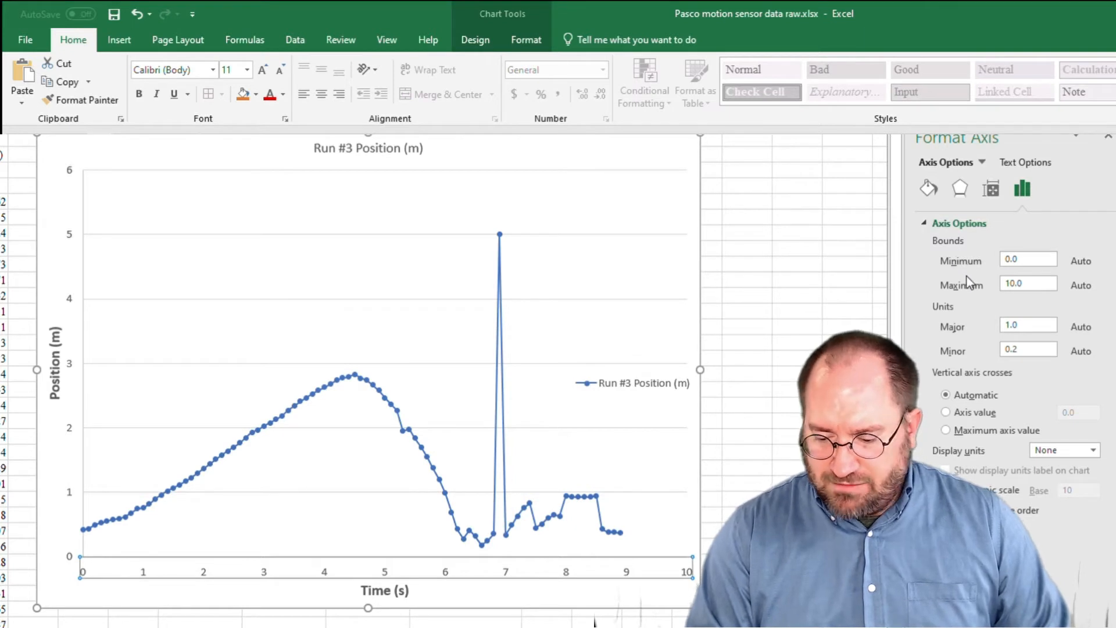
click(1003, 282)
drag(1003, 282, 1040, 283)
text(9)
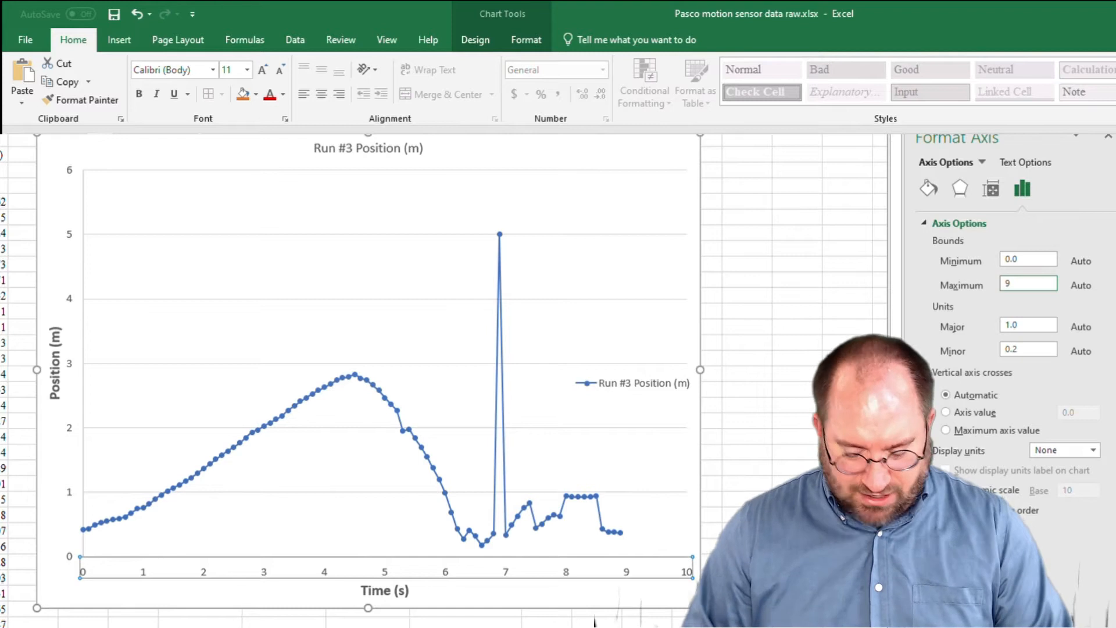
key(Tab)
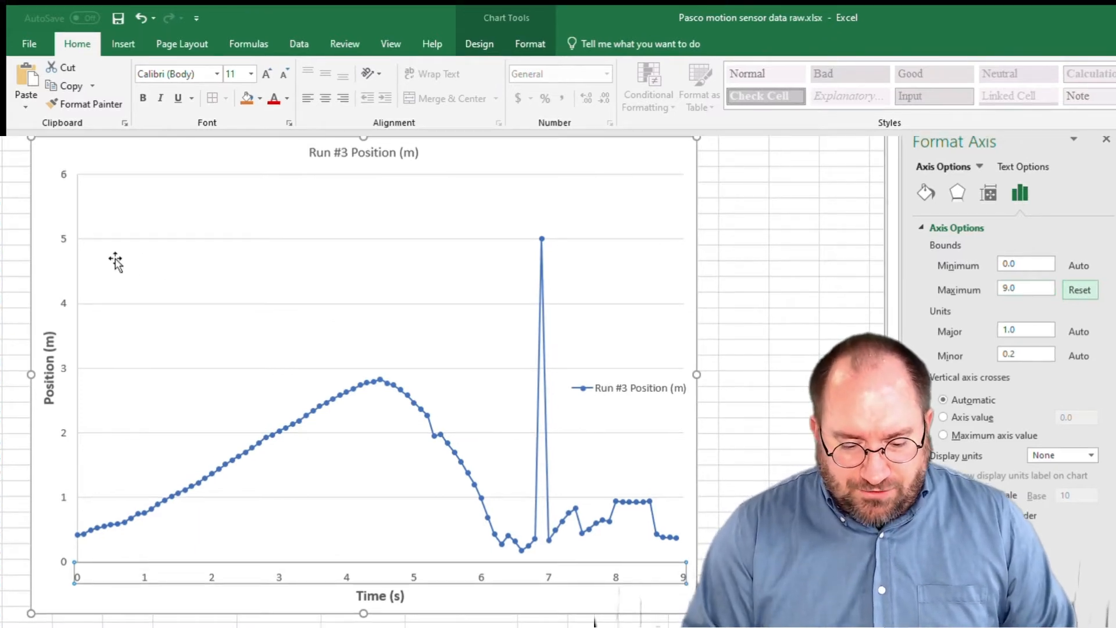
Set the vertical position axis bounds to a maximum of 5.1 and a minimum of 0.
click(56, 239)
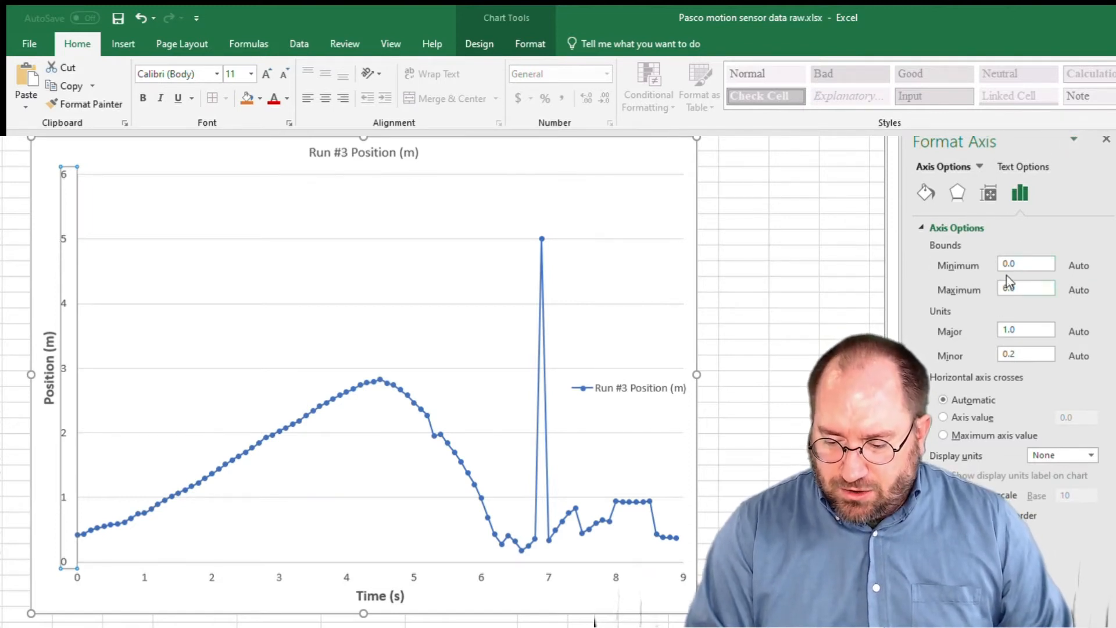
drag(1022, 288, 965, 288)
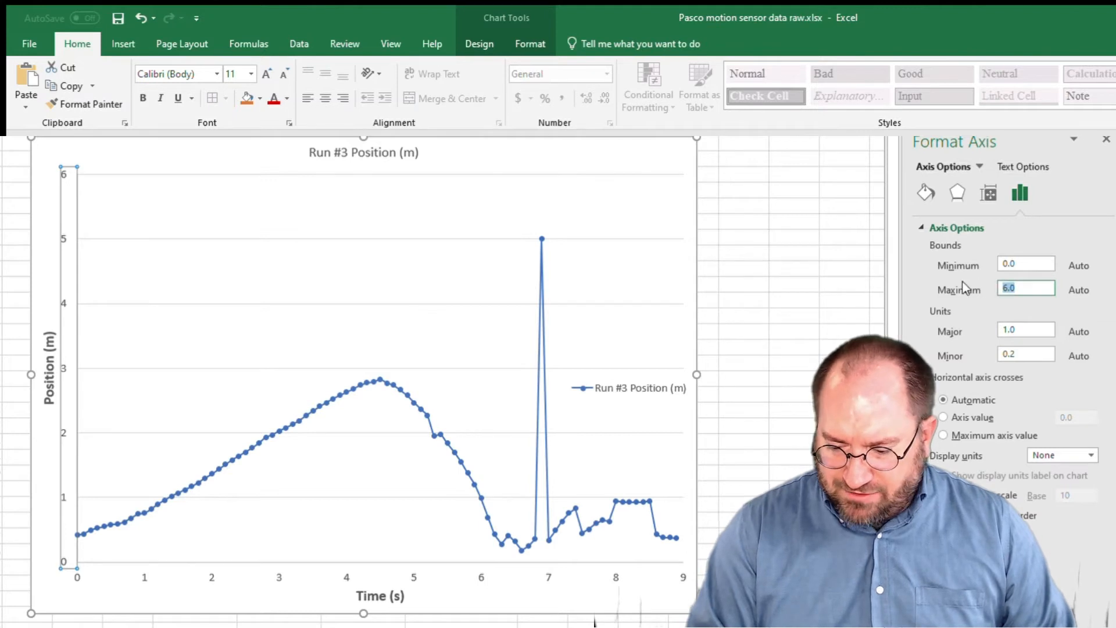
text(5.1)
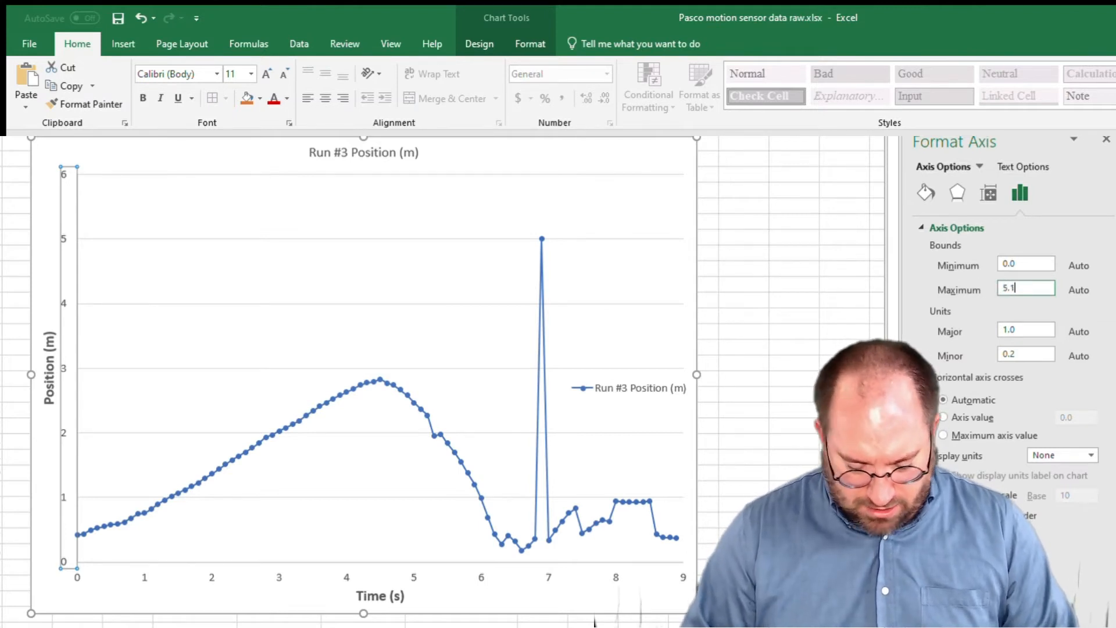
key(Return)
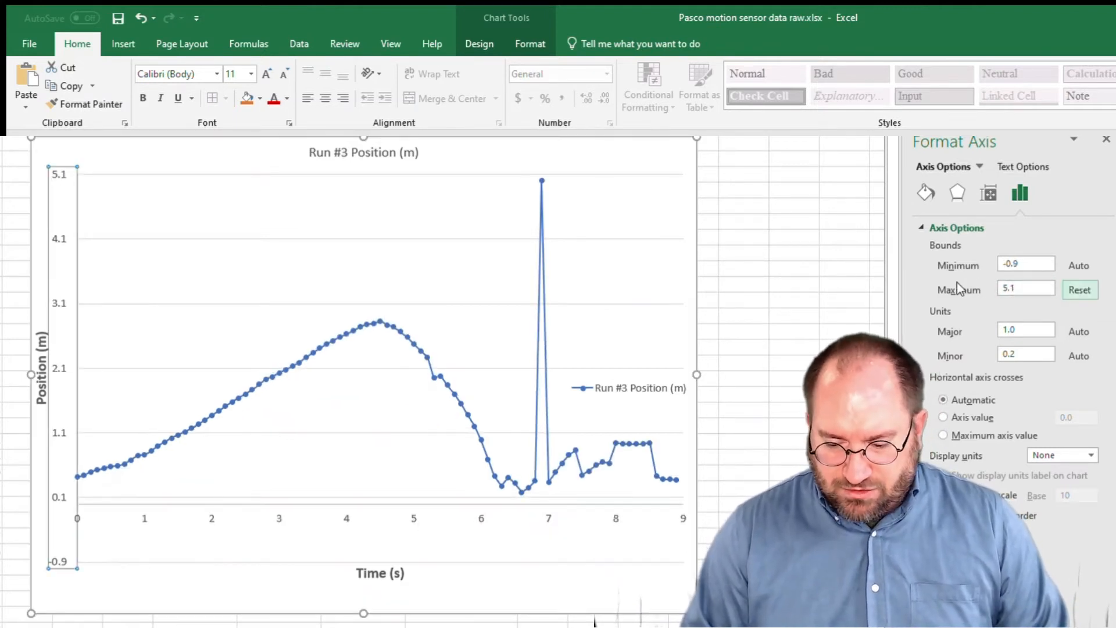
drag(1035, 262, 943, 265)
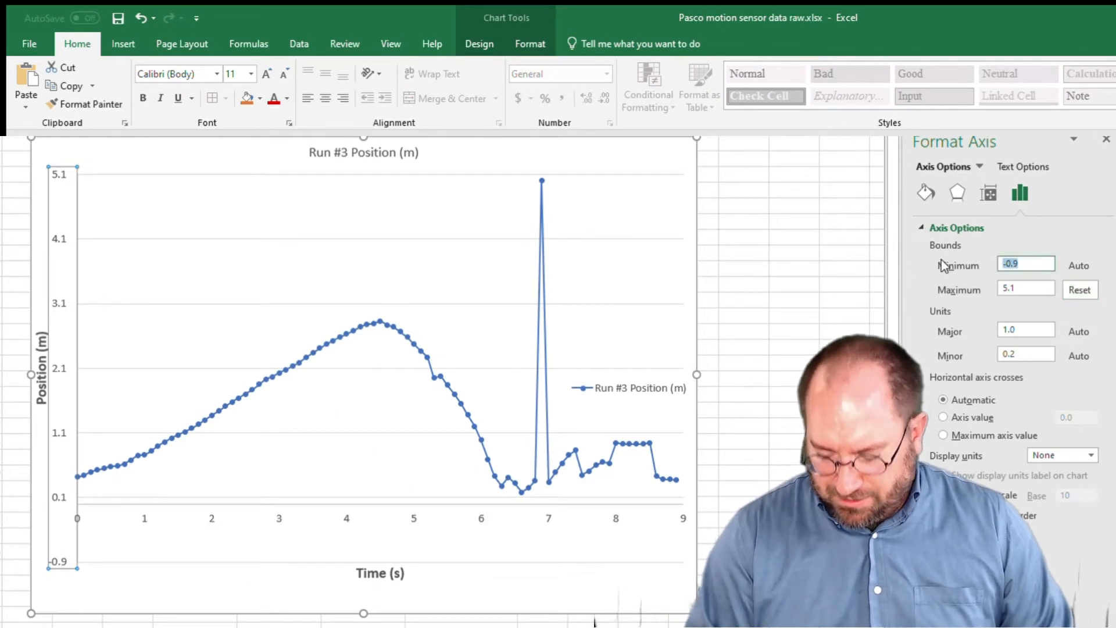
text(0)
key(Return)
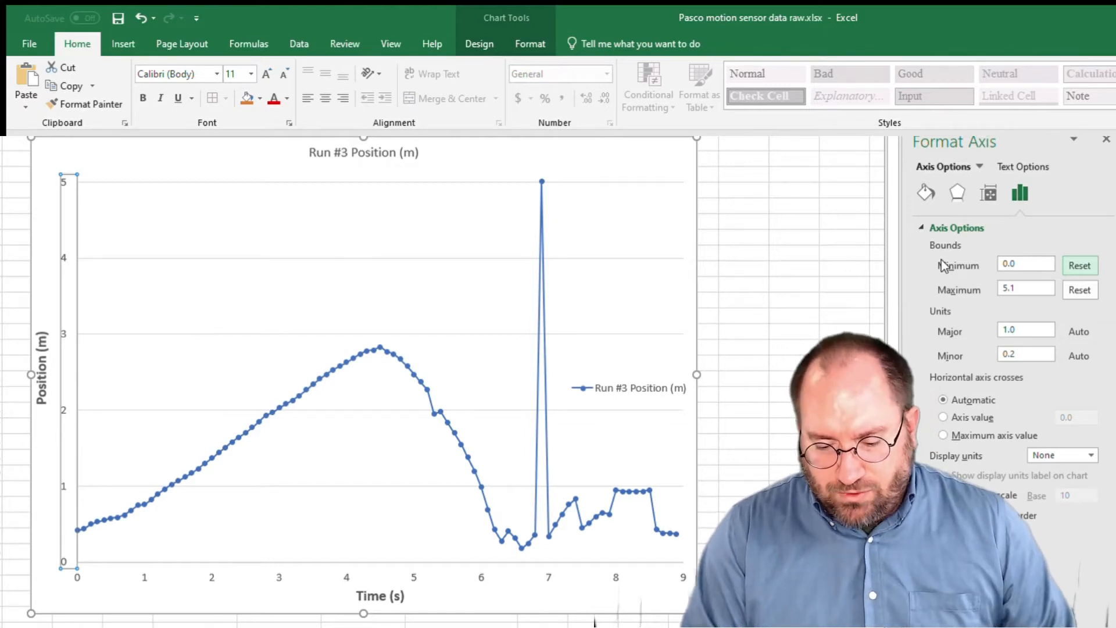
click(608, 170)
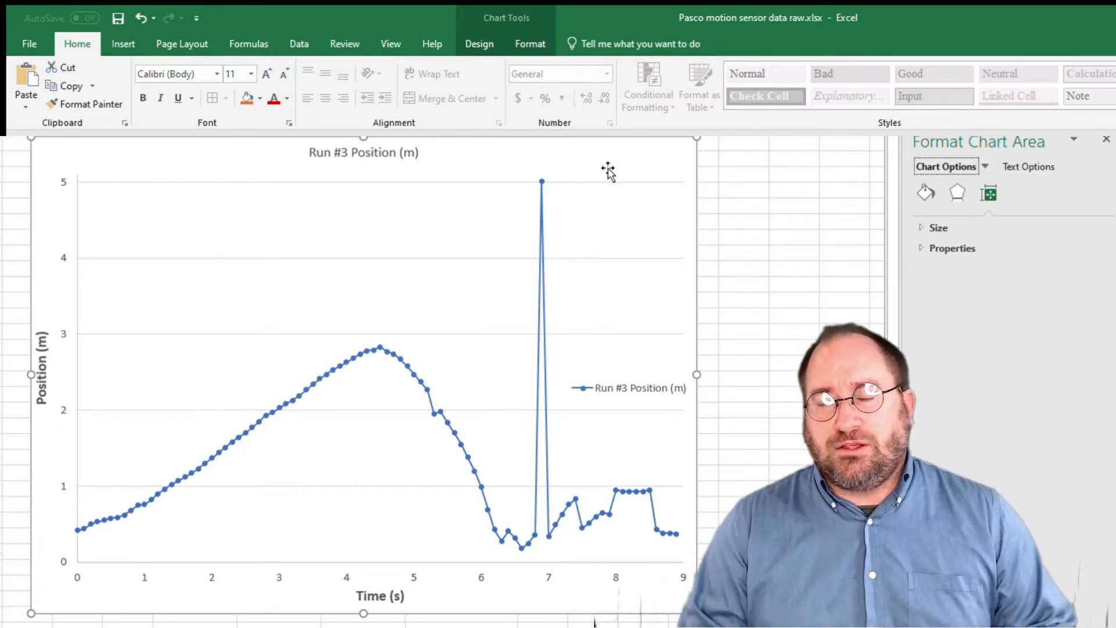
Draw an unfilled rectangle with a thick dark blue outline around the straight rising section, from about 1 s to 4 s.
click(1, 300)
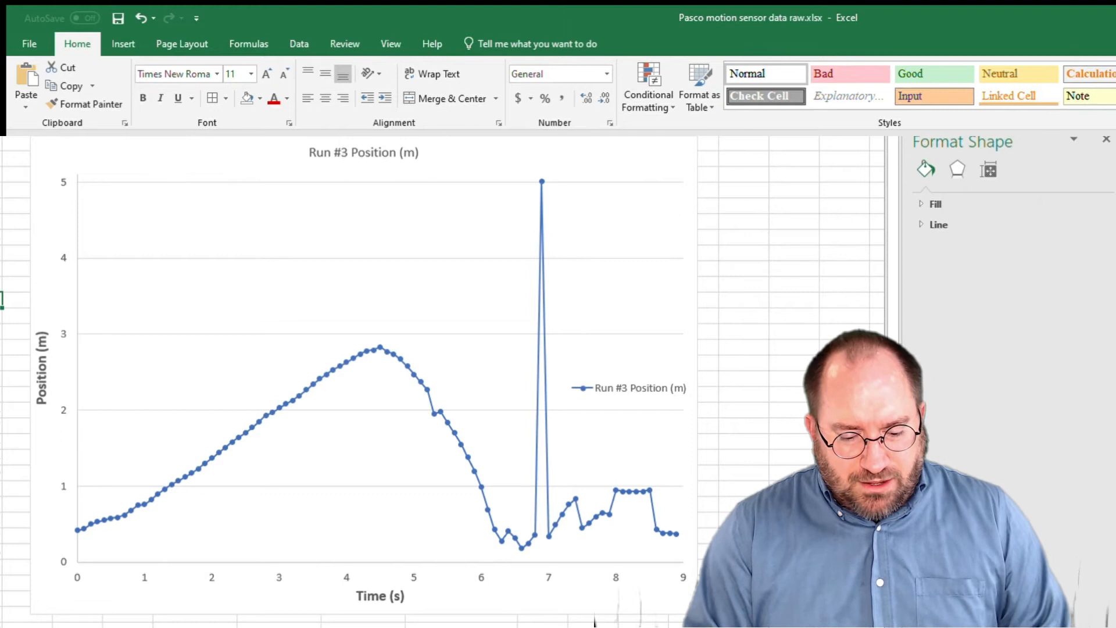
click(118, 42)
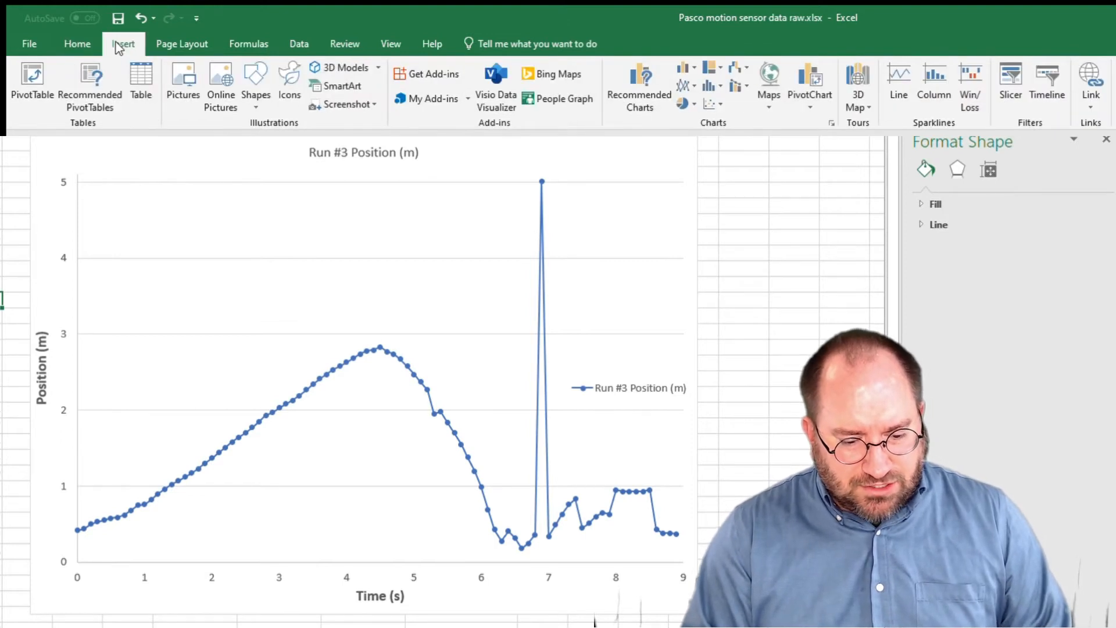
click(252, 104)
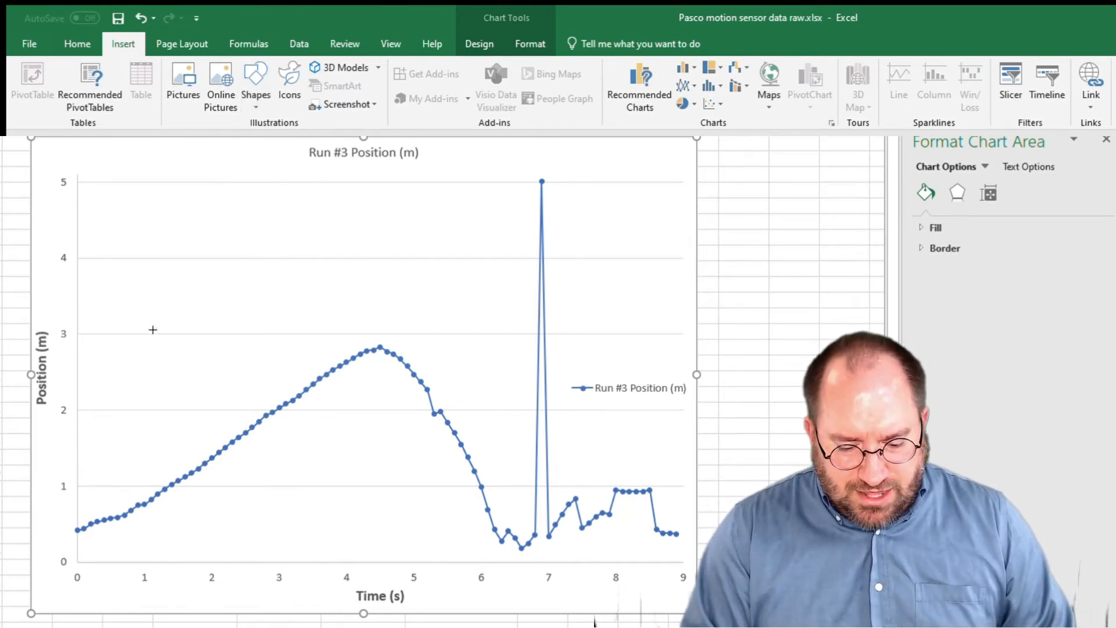
mouse_move(351, 336)
mouse_down()
mouse_move(256, 399)
mouse_move(192, 485)
mouse_move(146, 512)
mouse_up()
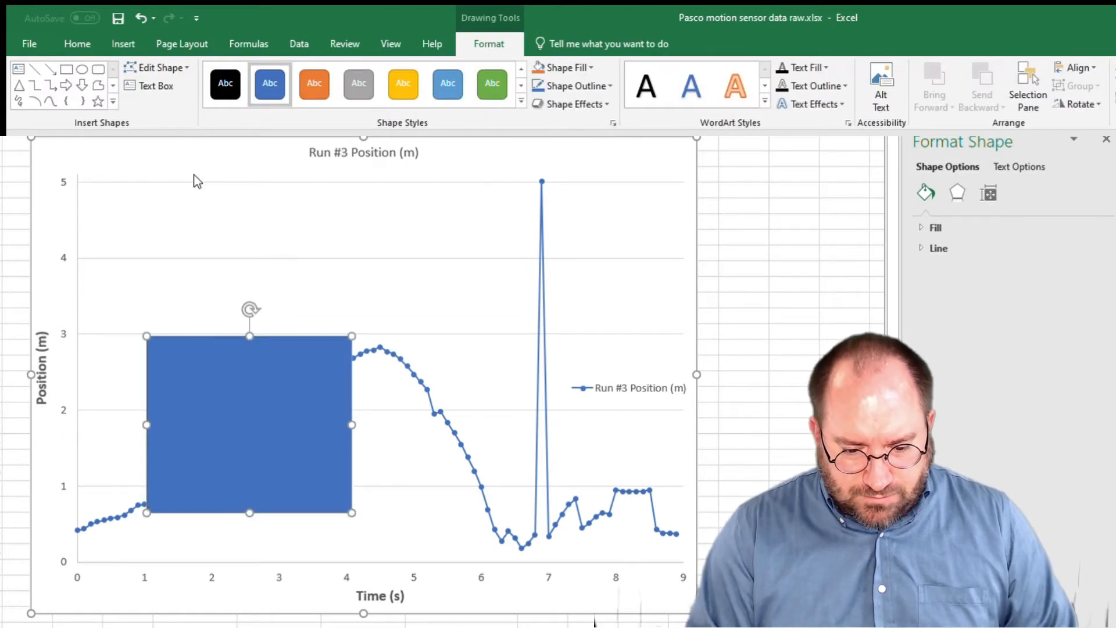
click(567, 66)
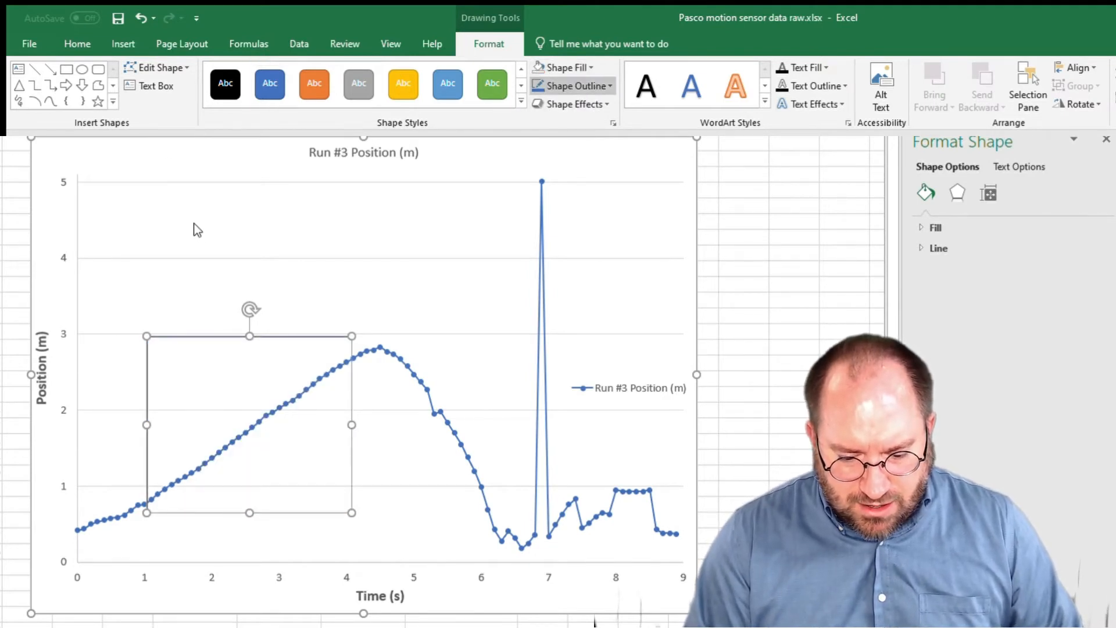
click(307, 343)
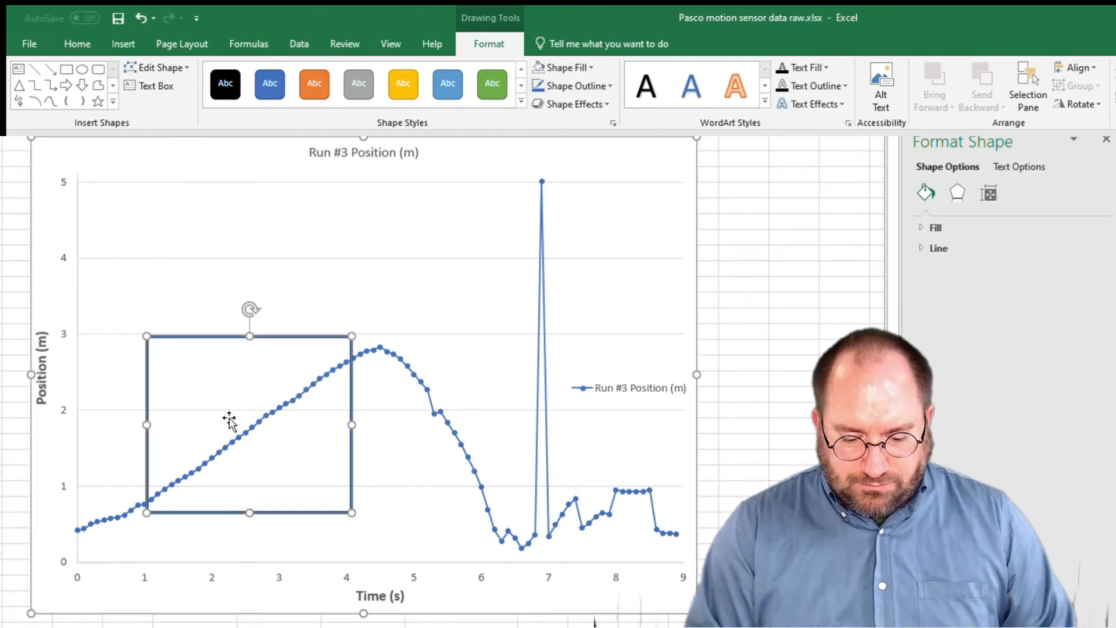
click(317, 543)
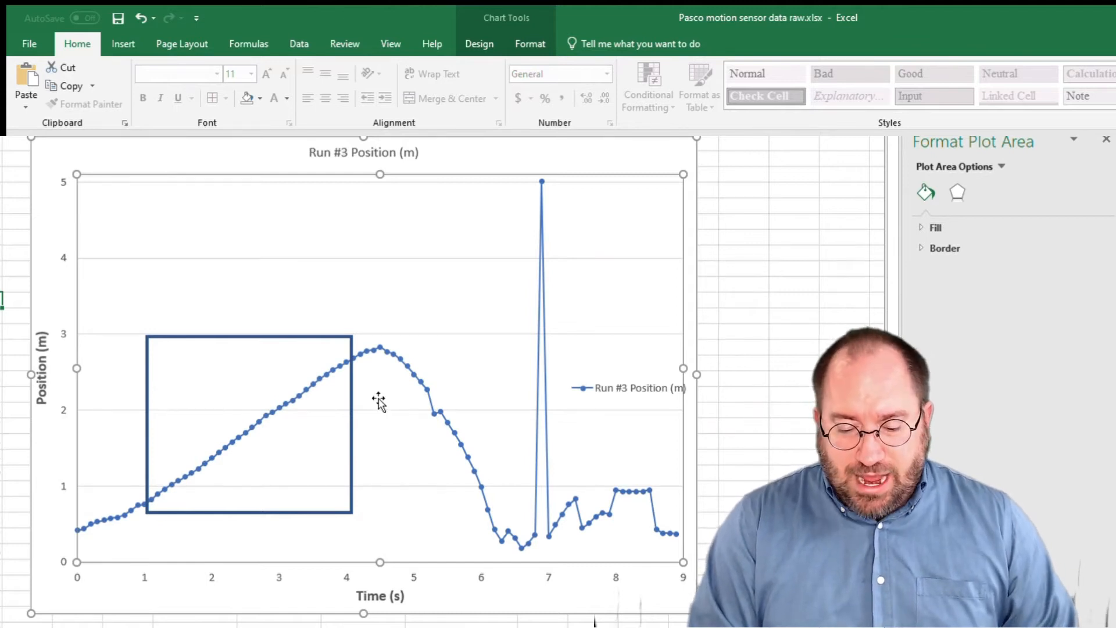
Draw an unfilled rectangle with a thick gold outline around the curve's rounded peak, from about 4.1 s to 5.4 s.
click(45, 160)
click(124, 44)
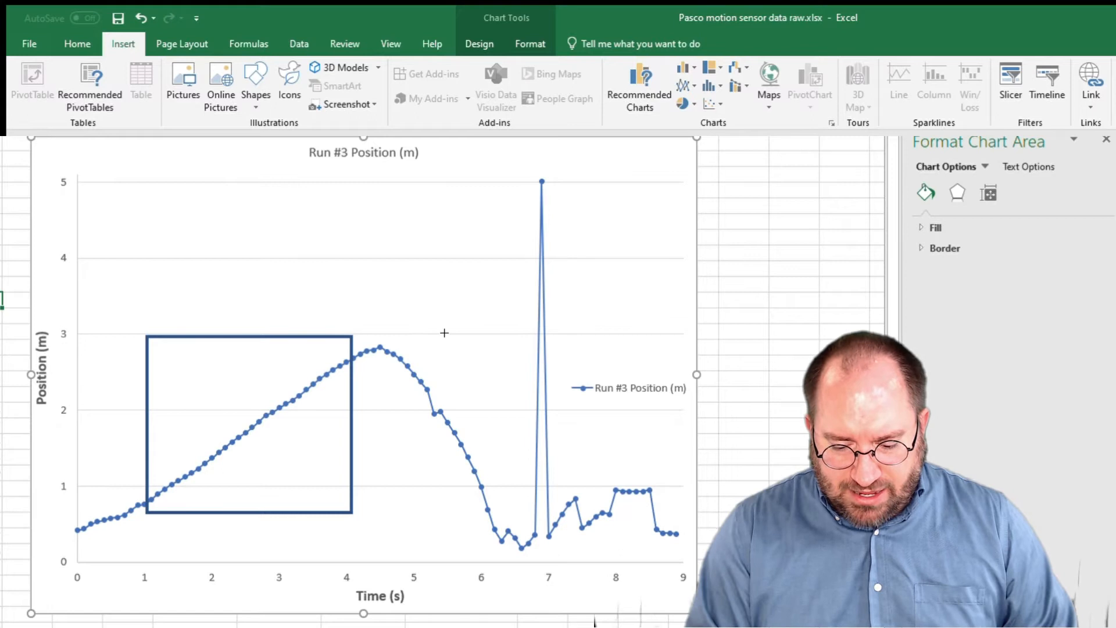
drag(439, 327, 353, 372)
click(394, 447)
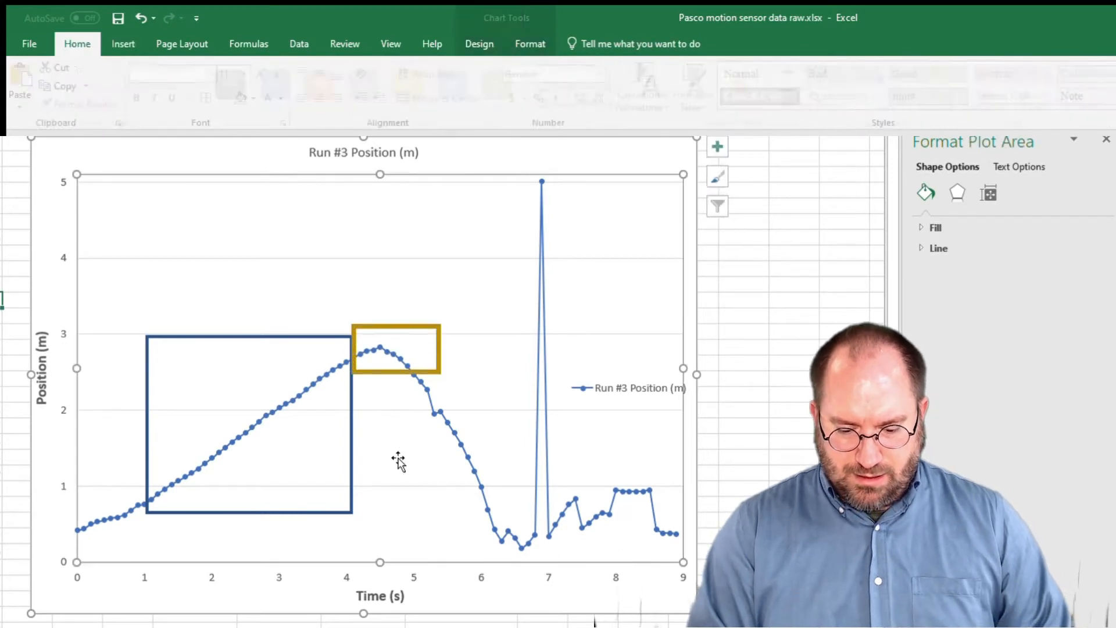
click(397, 373)
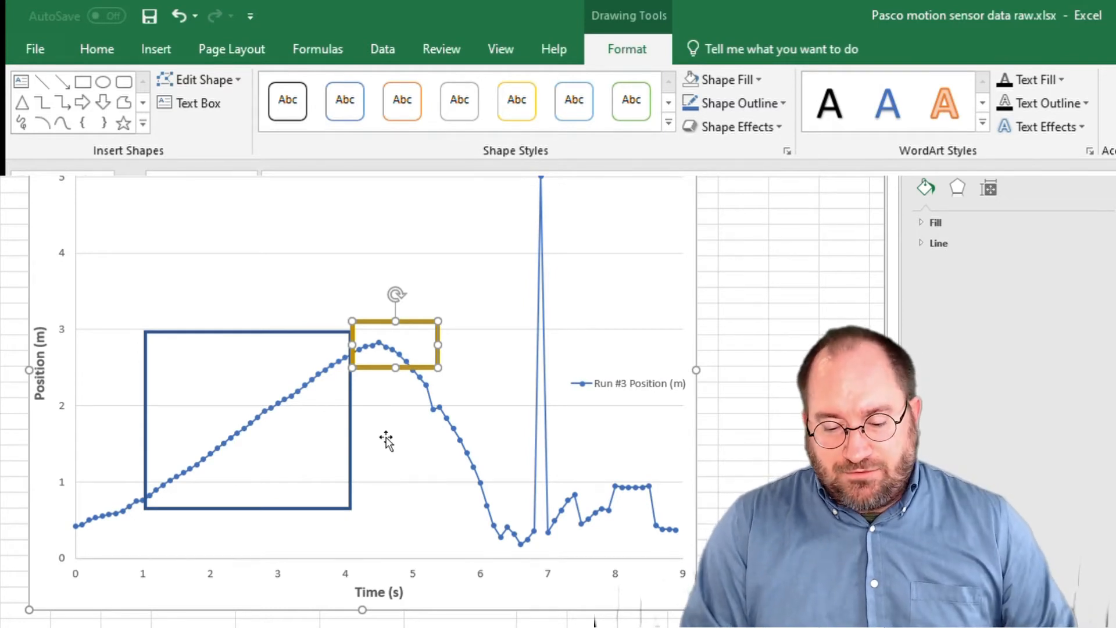
click(320, 453)
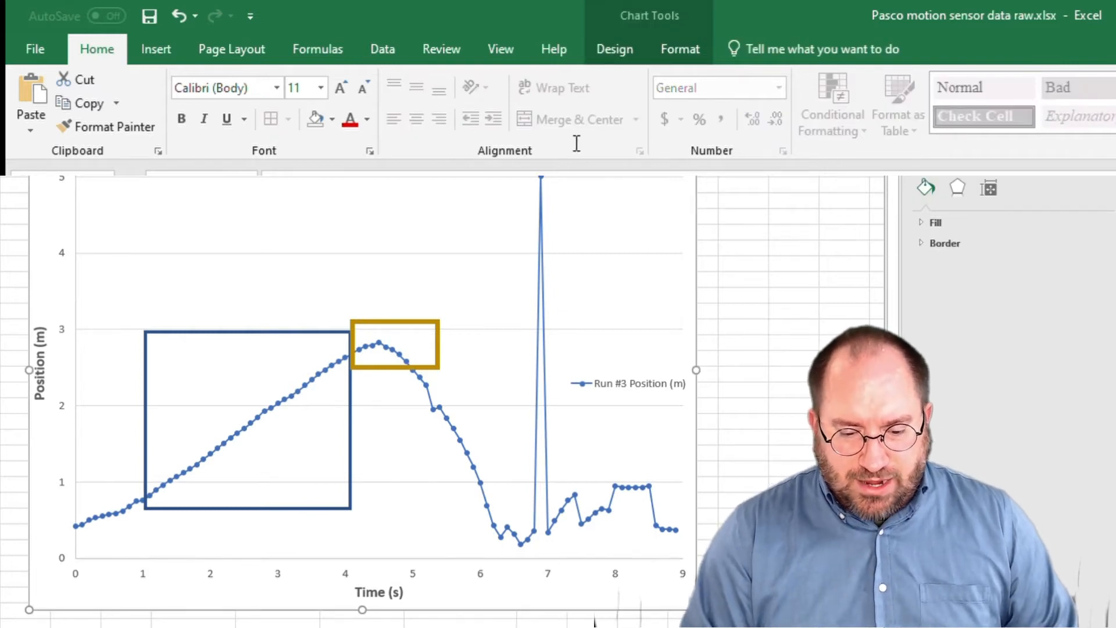
Open the chart's data source and name the additional data series "Constant speed".
click(642, 9)
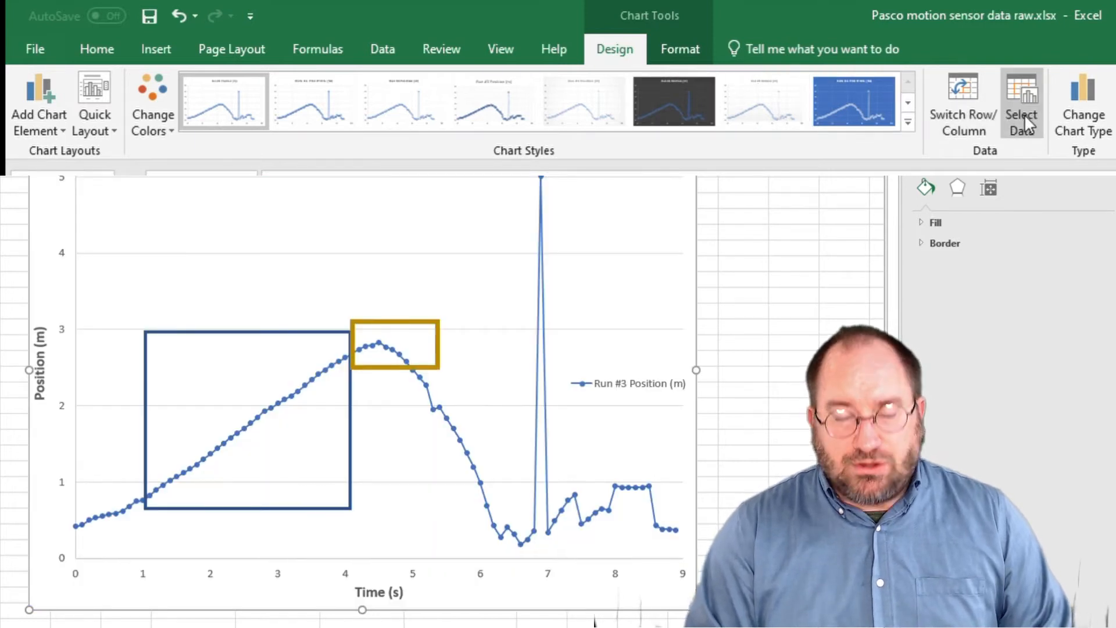
right_click(643, 207)
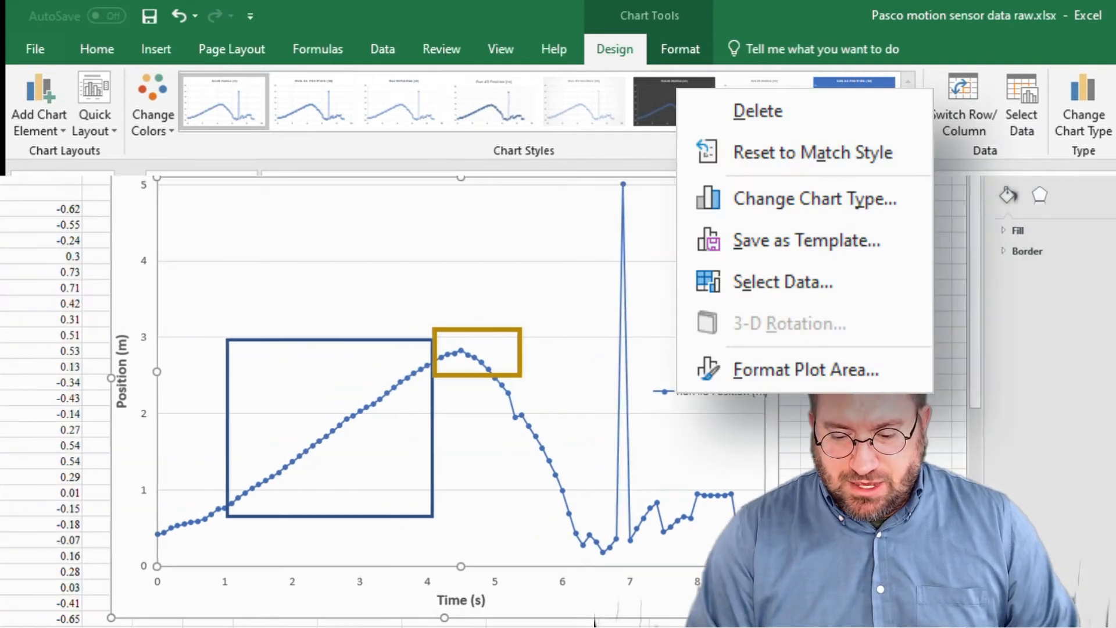
click(782, 282)
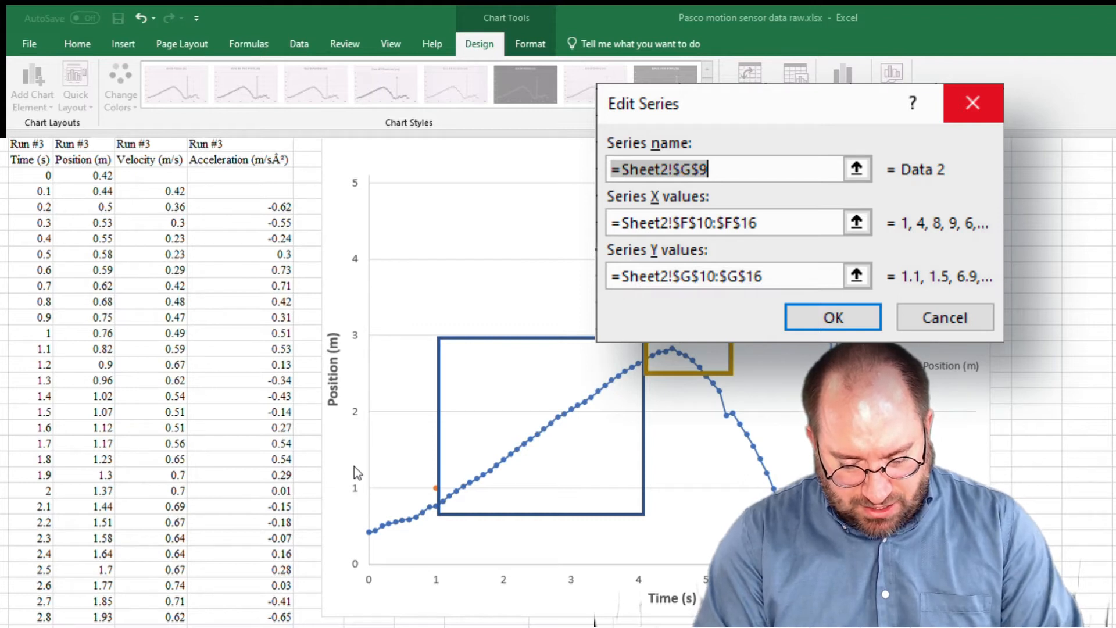
text(Constant Speed)
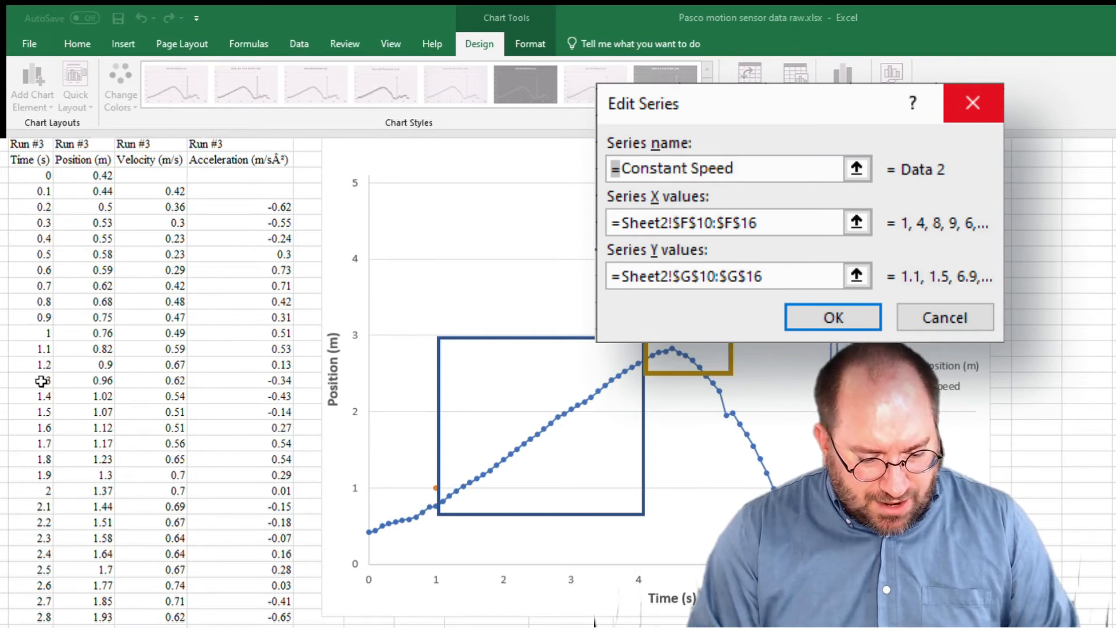
Set the Constant speed series' X values to Sheet2 cells B15:B43 and its Y values to C15:C43.
key(Tab)
key(BackSpace)
click(37, 363)
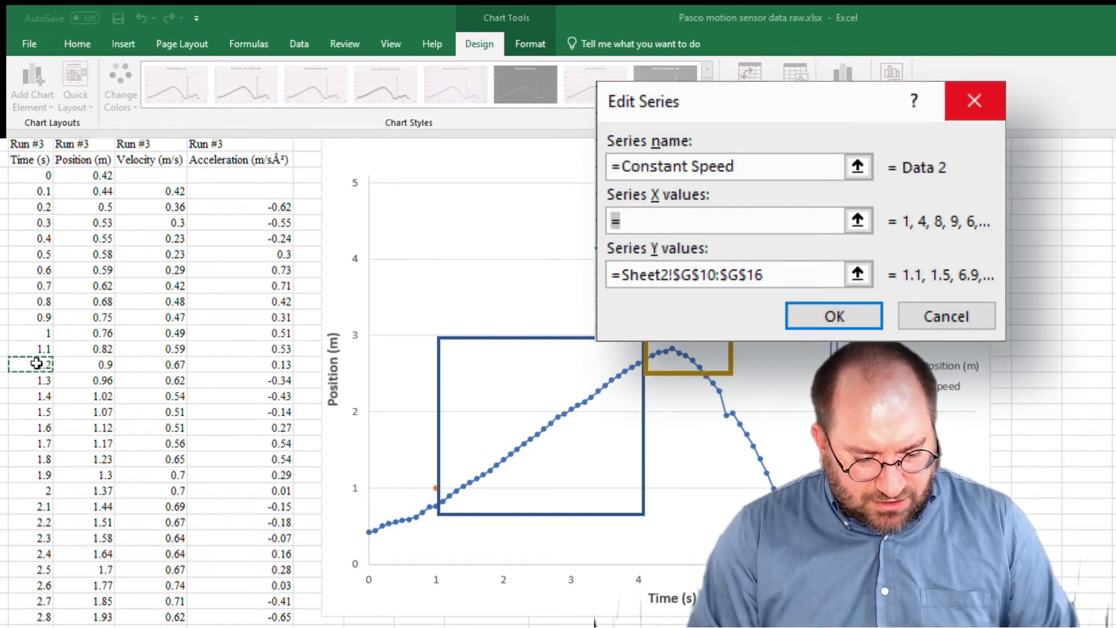
drag(37, 363, 29, 624)
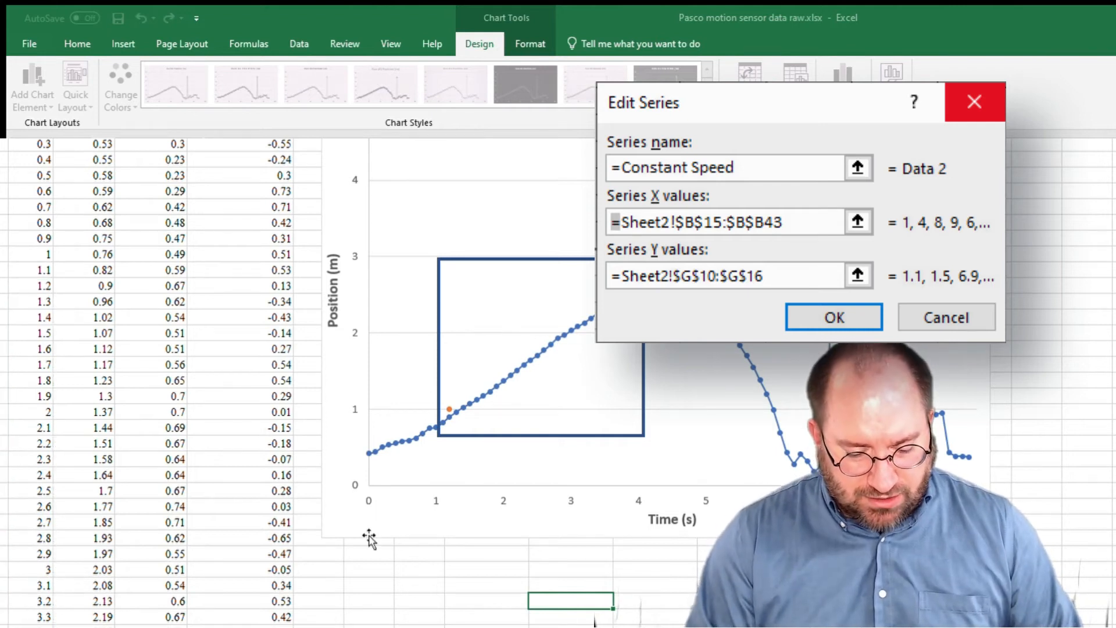
key(Tab)
text(=)
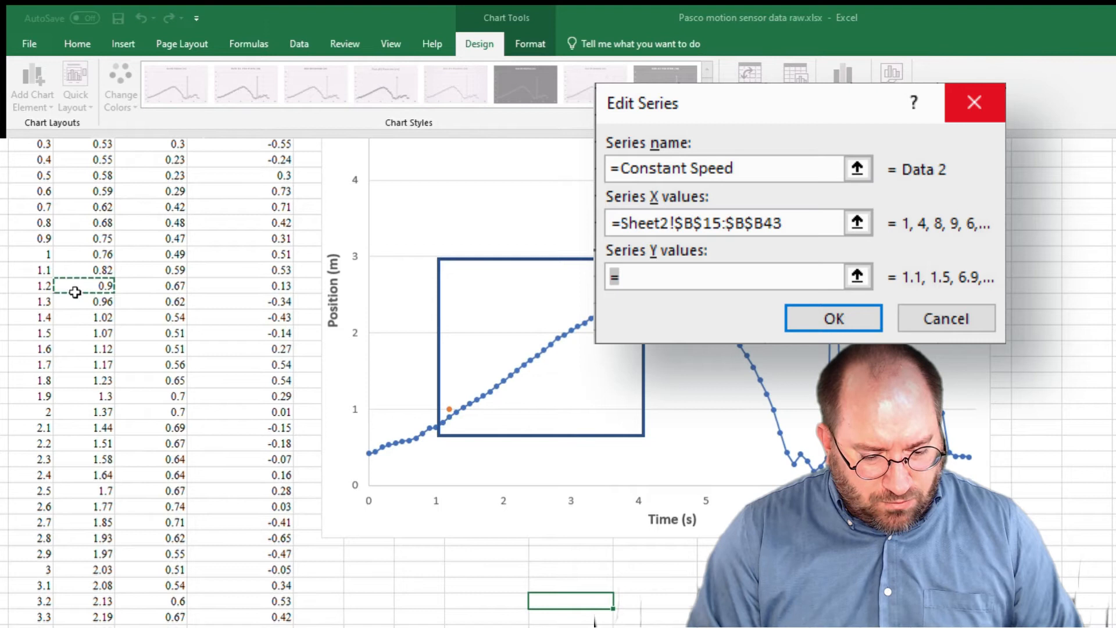
drag(75, 320, 75, 625)
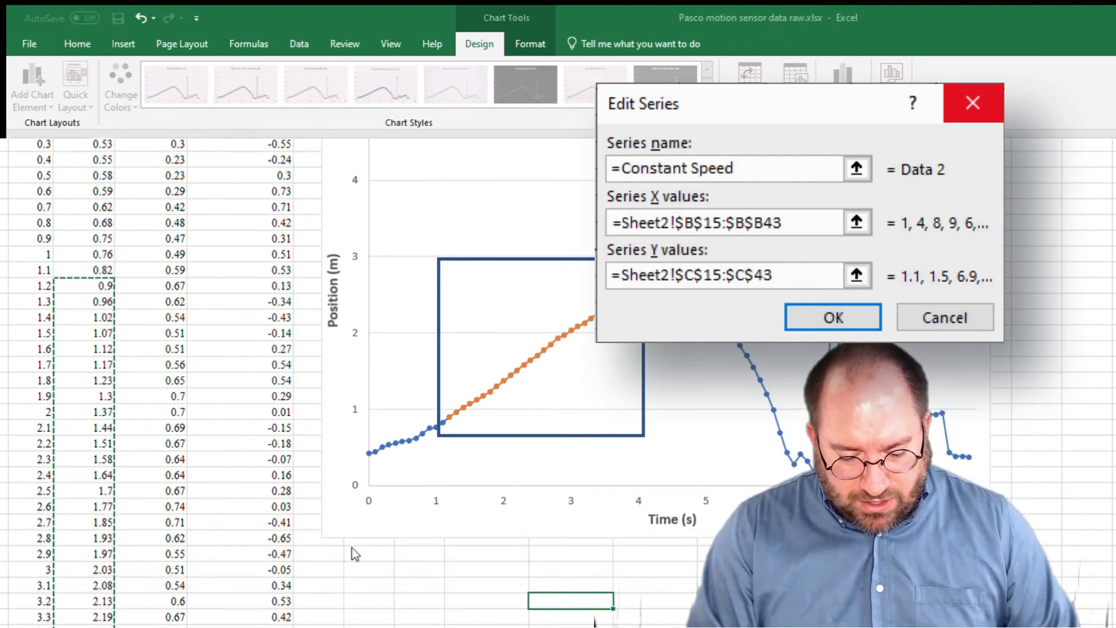
key(Return)
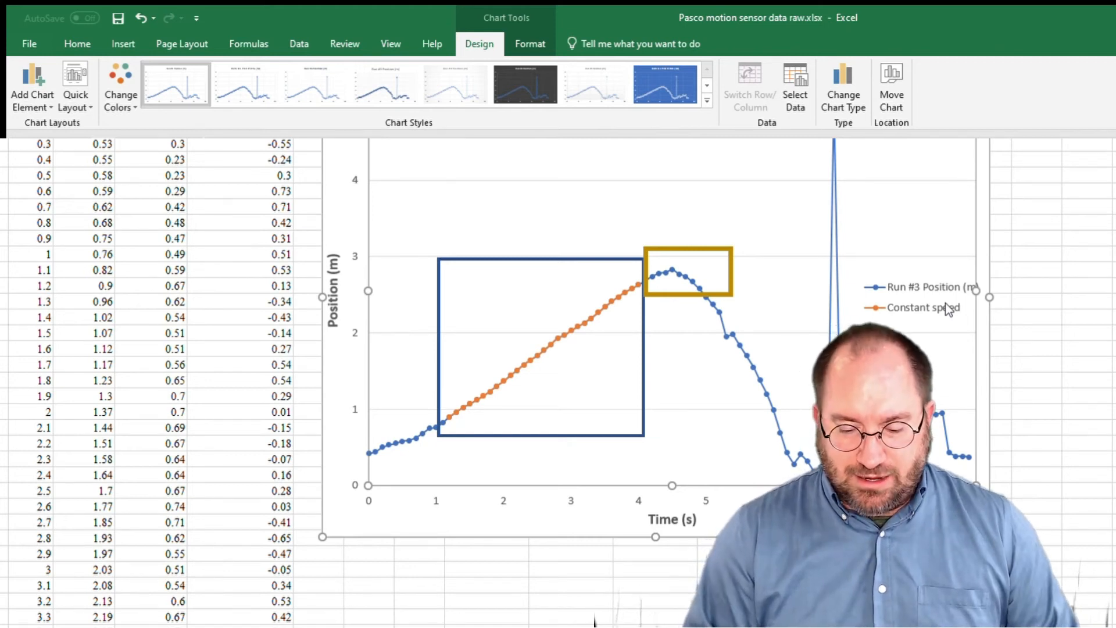
Delete the blue and gold outline rectangles from the chart.
click(581, 259)
key(Delete)
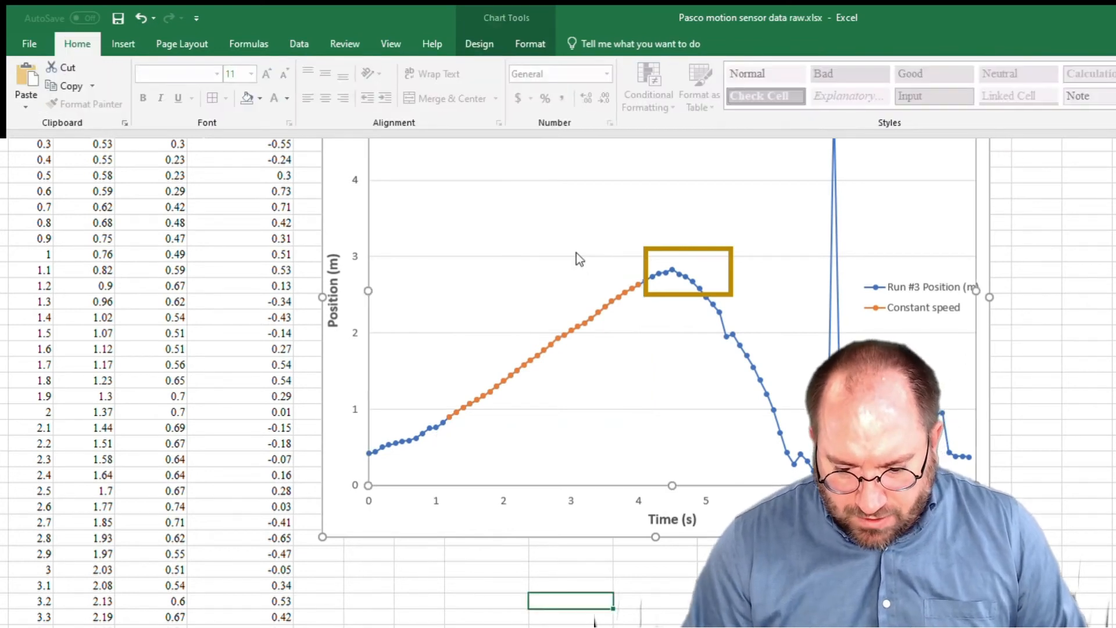
click(670, 250)
key(Delete)
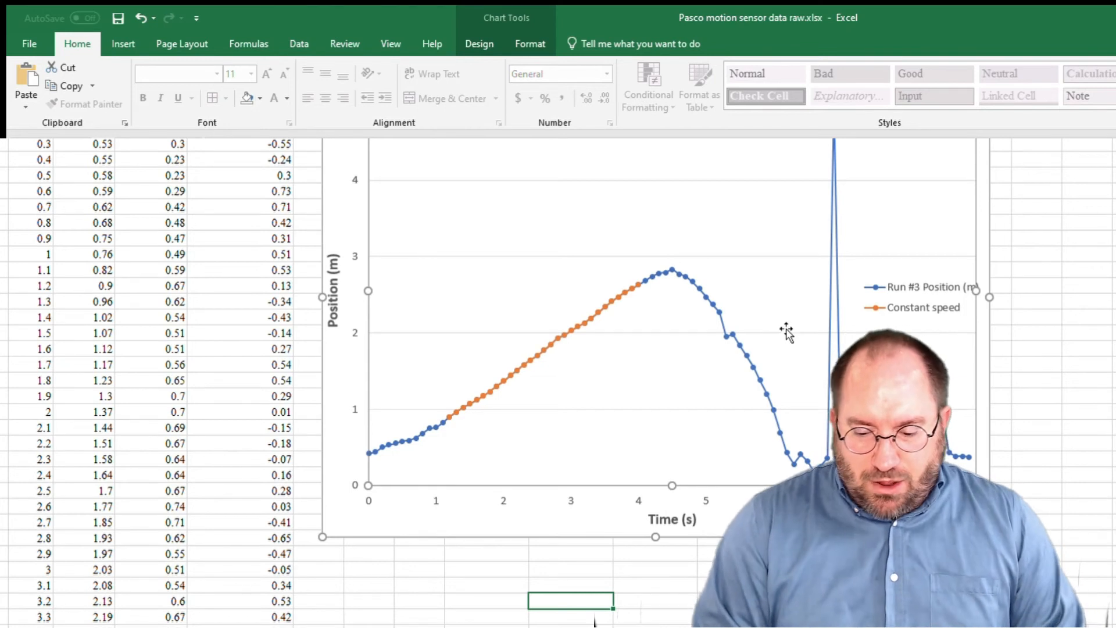
Add a linear trendline to the Constant speed series in the position-versus-time chart.
click(587, 317)
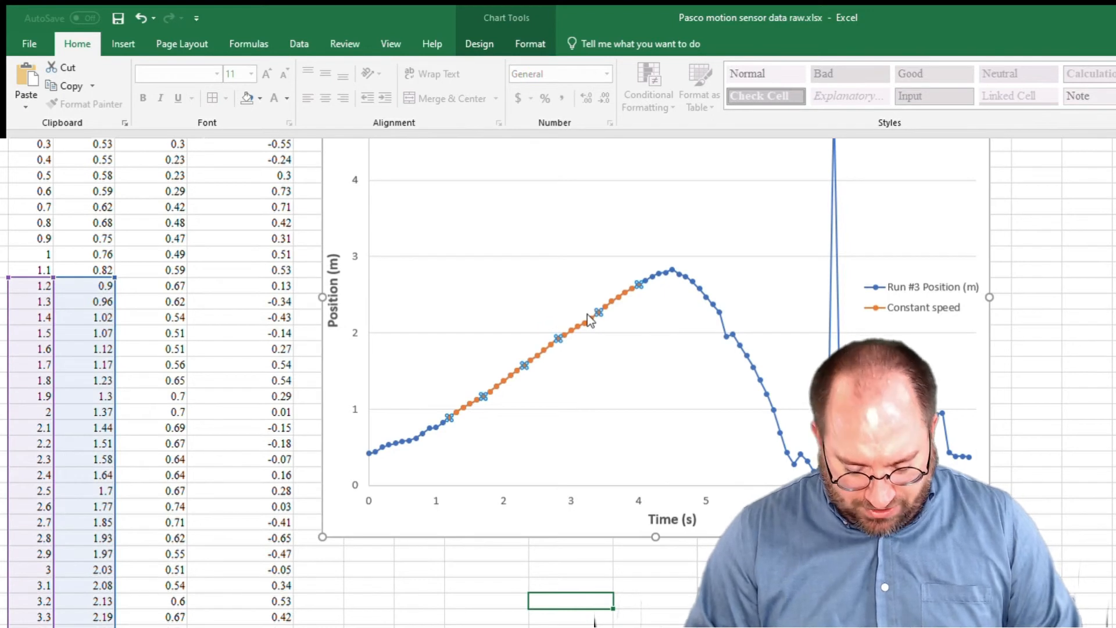
right_click(589, 318)
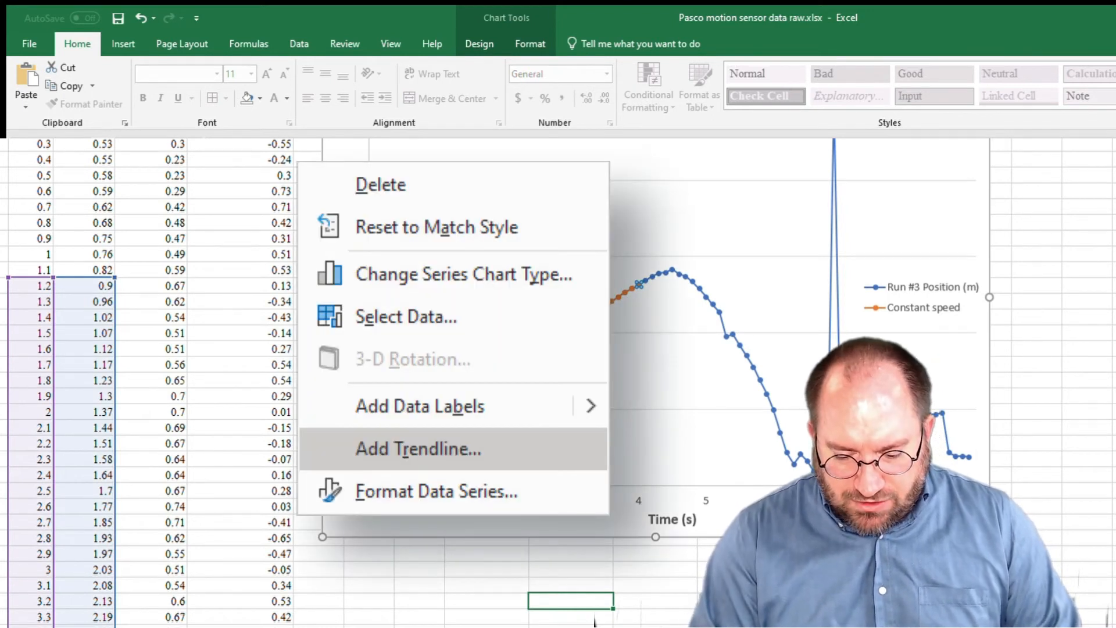
click(663, 441)
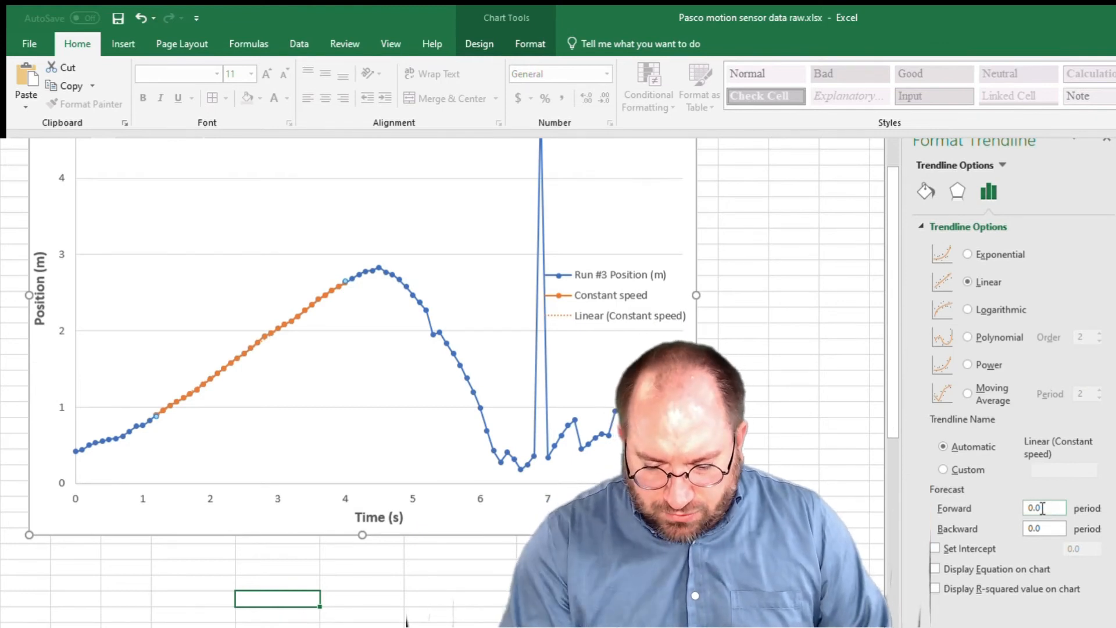
Extend the Constant speed trendline with a forecast of 2.0 periods forward and 1.0 period backward.
double_click(1041, 508)
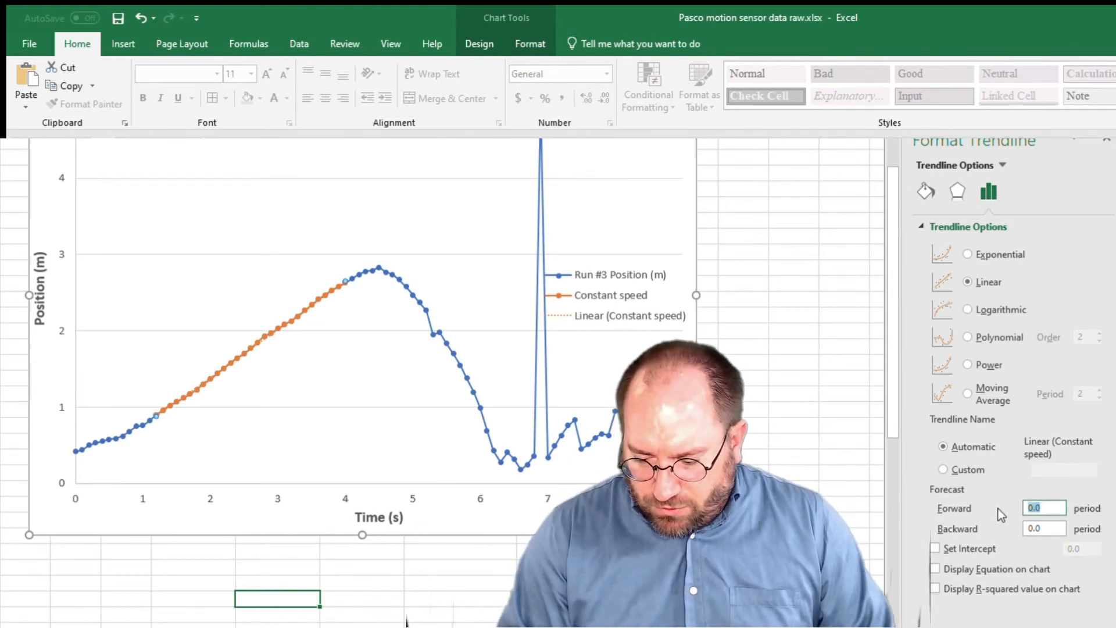
text(2.0)
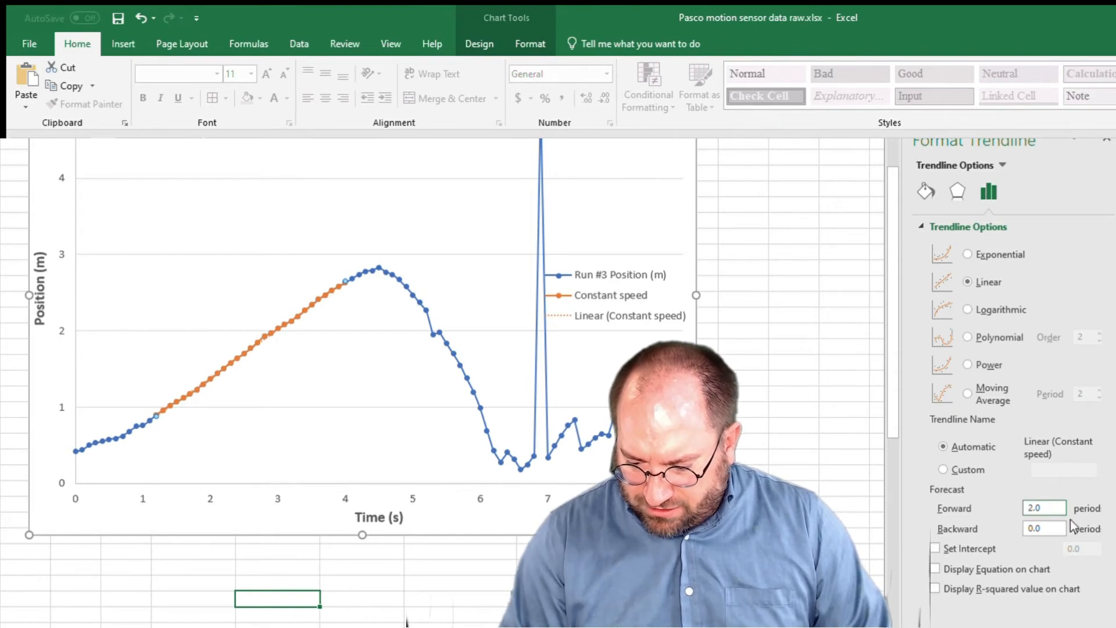
click(1046, 529)
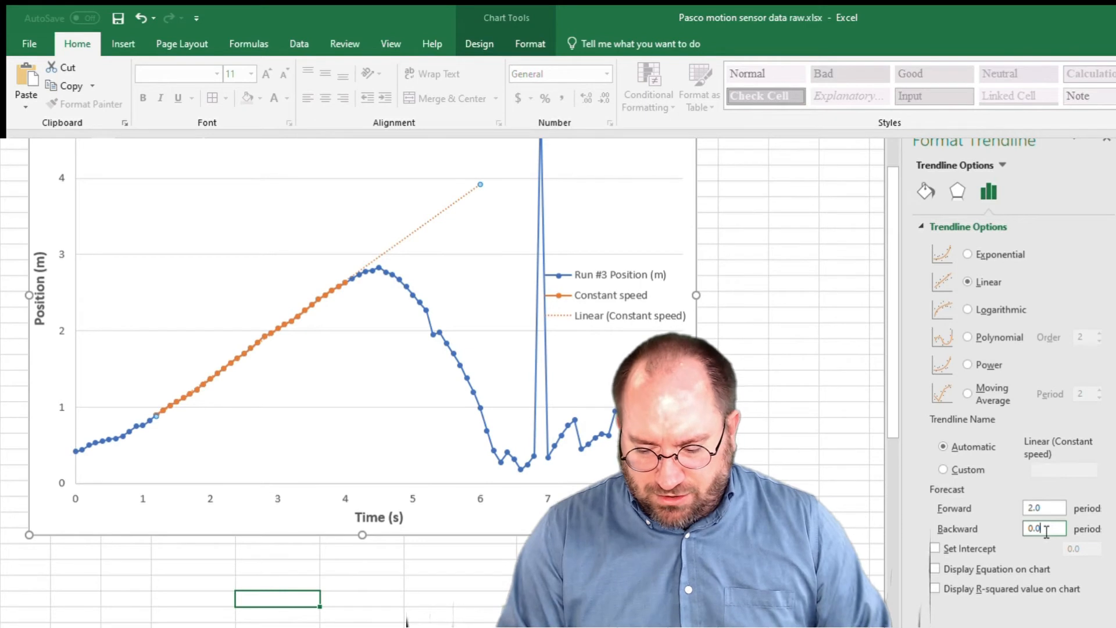
double_click(1046, 529)
text(1.0)
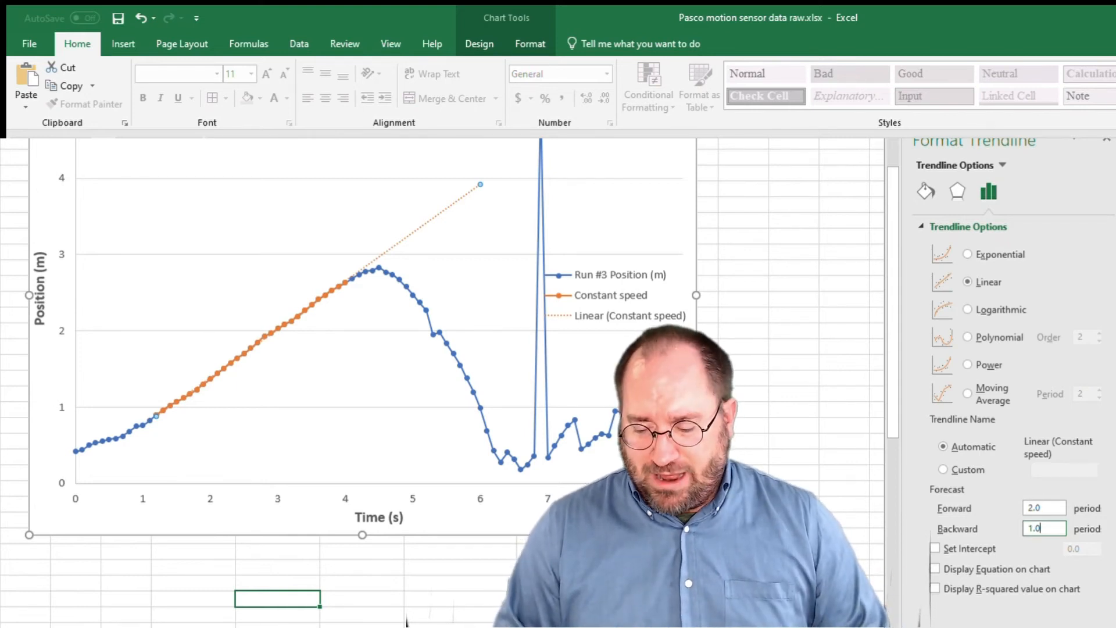
click(1046, 509)
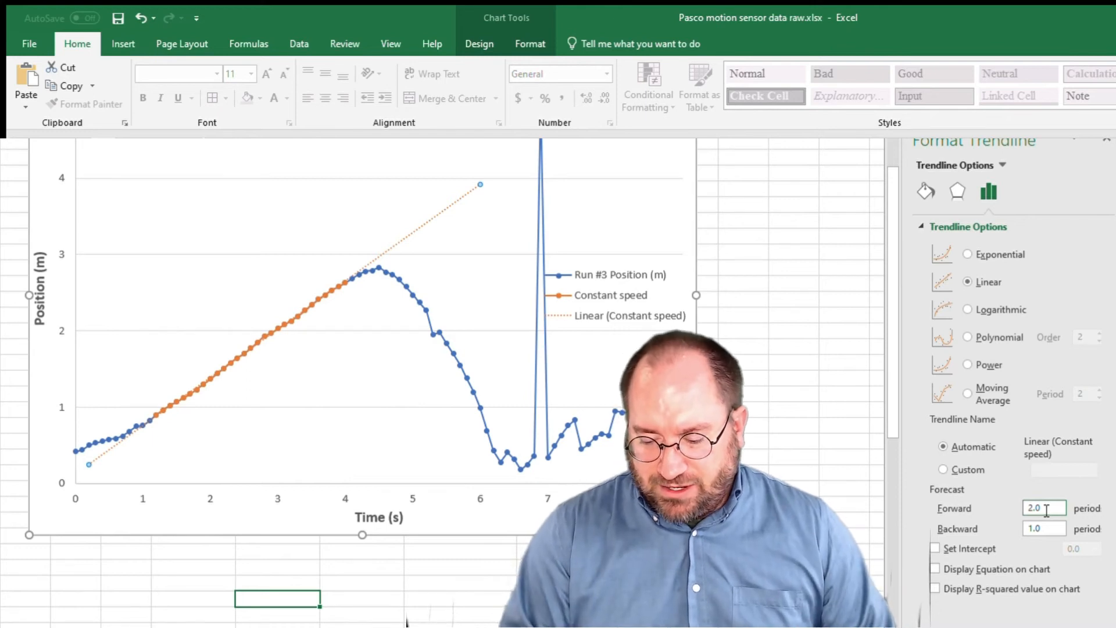
Display the trendline's equation and R-squared value on the chart and move their label to the empty area above the orange points.
click(934, 568)
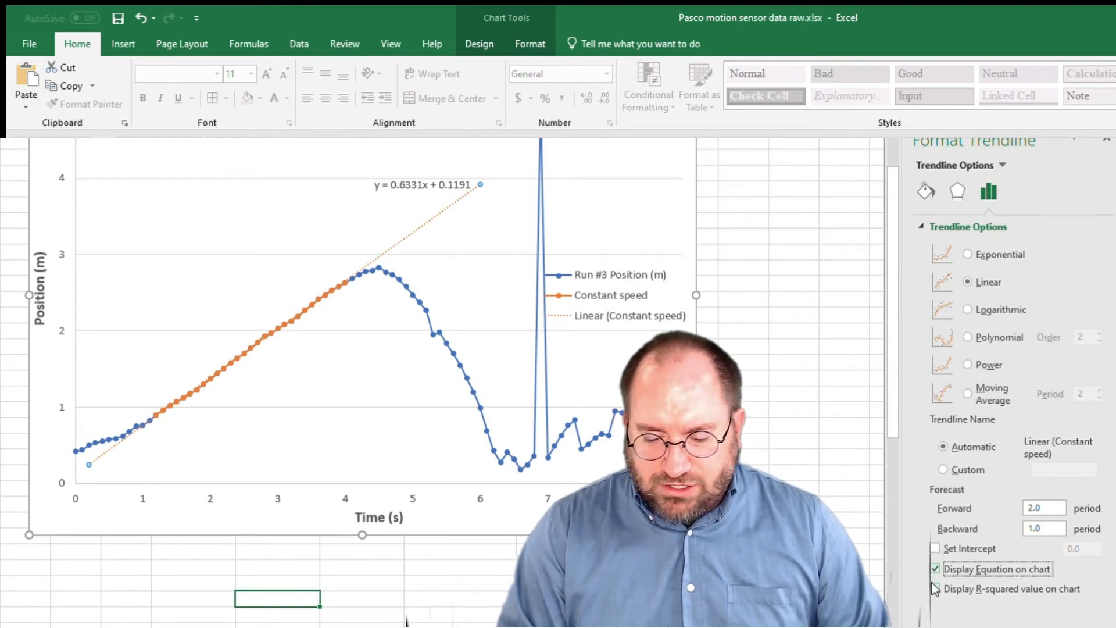
click(933, 588)
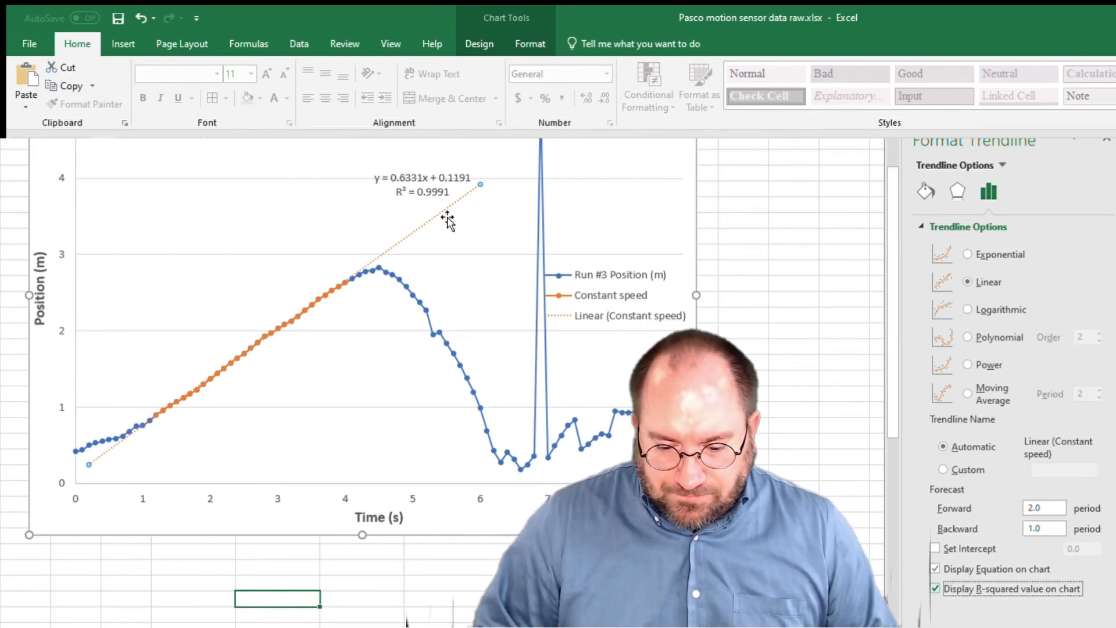
drag(430, 190, 262, 226)
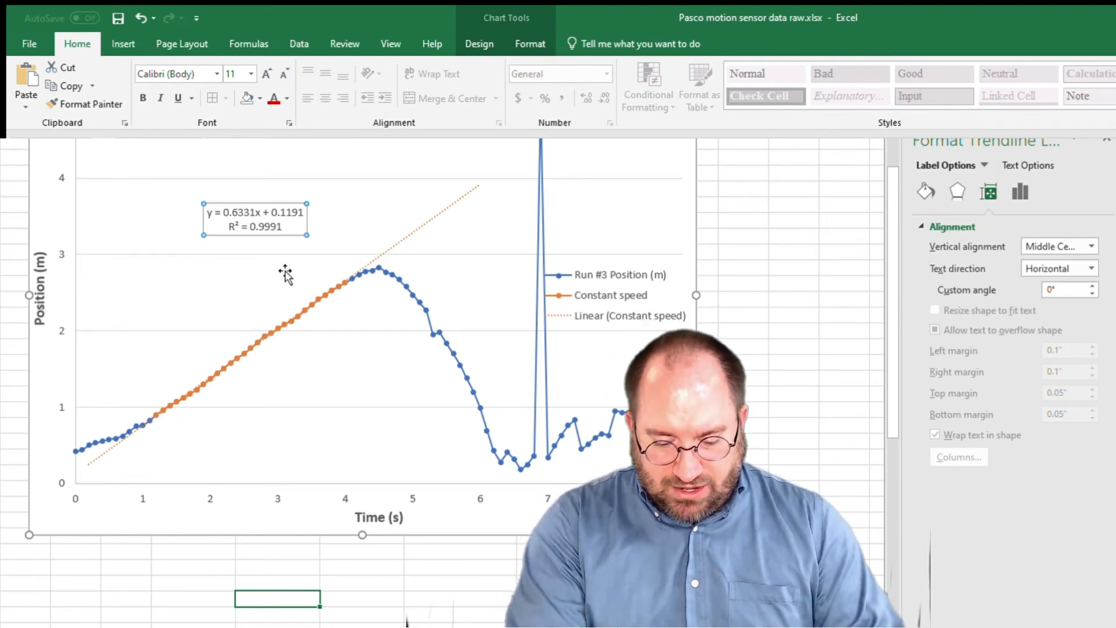
Enter the equation "x(t) = 0.6331 t + 0.1191" in cell J35 below the chart and make it bold.
click(265, 598)
text(x)
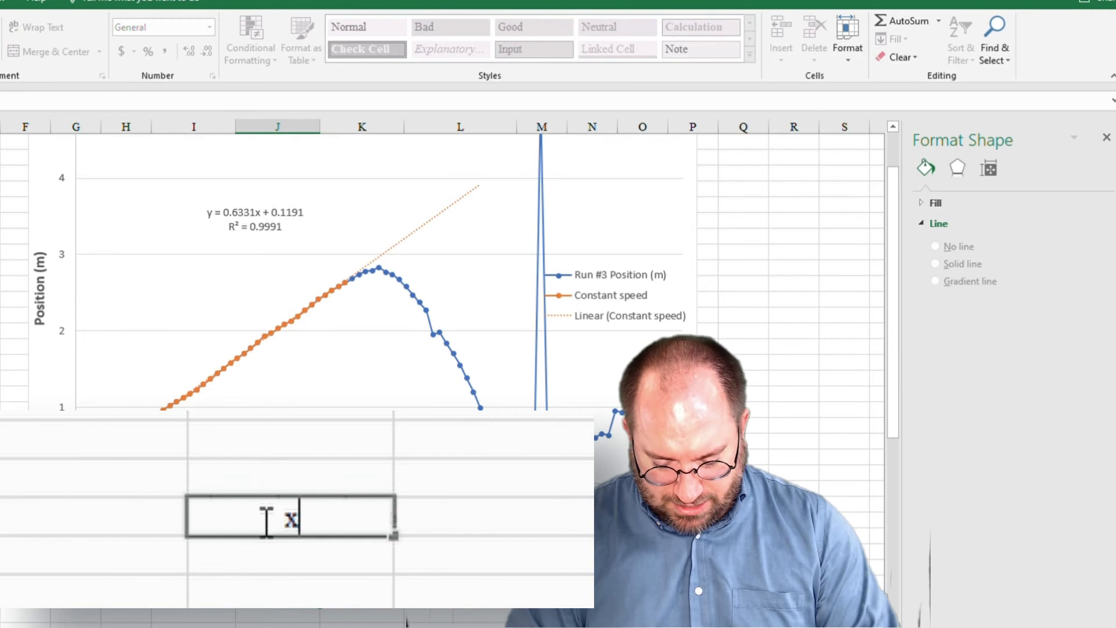
text((t))
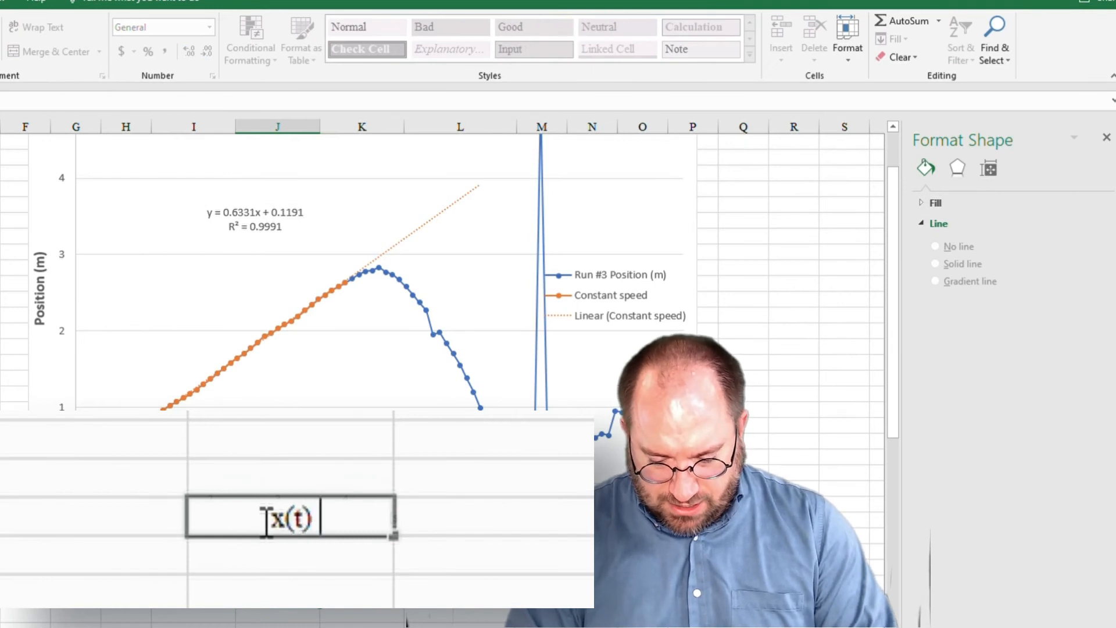
text( = )
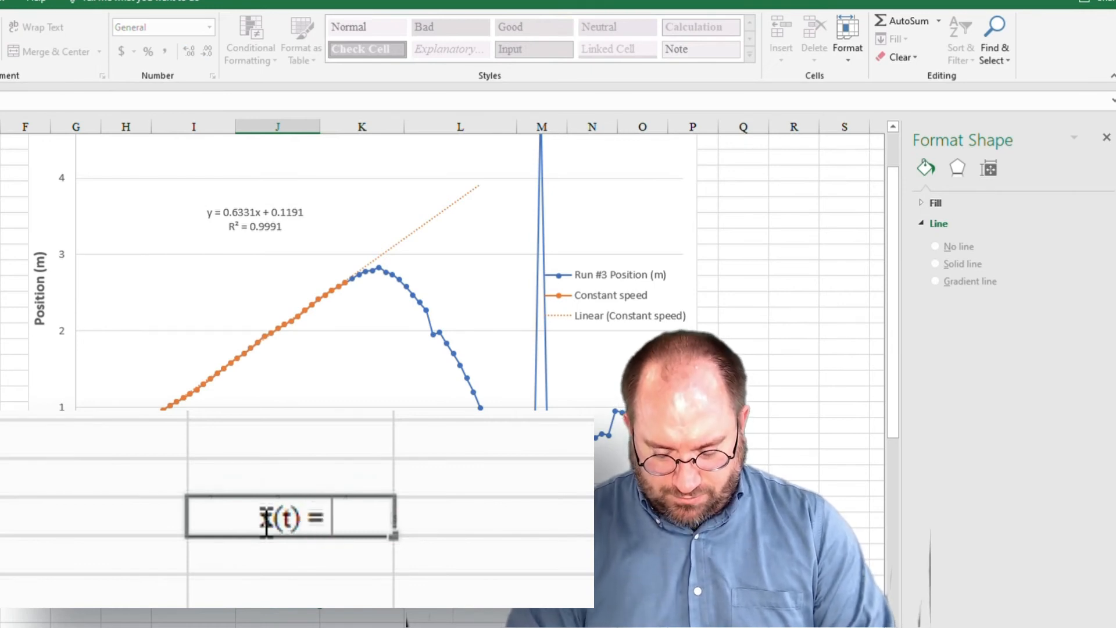
text(0.)
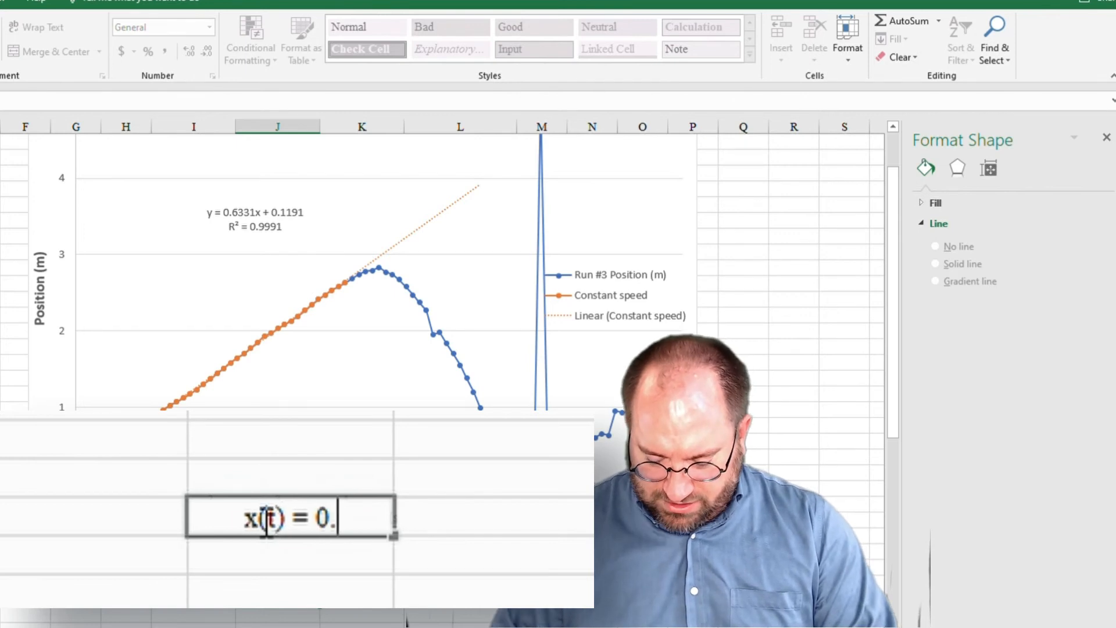
text(6331 t)
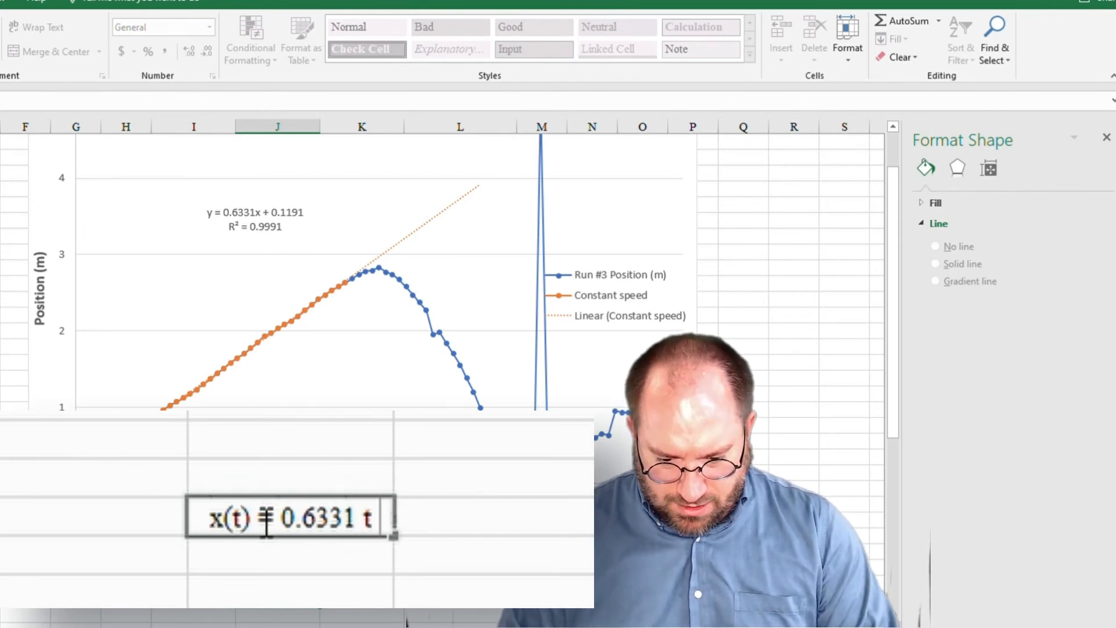
text( + 0.)
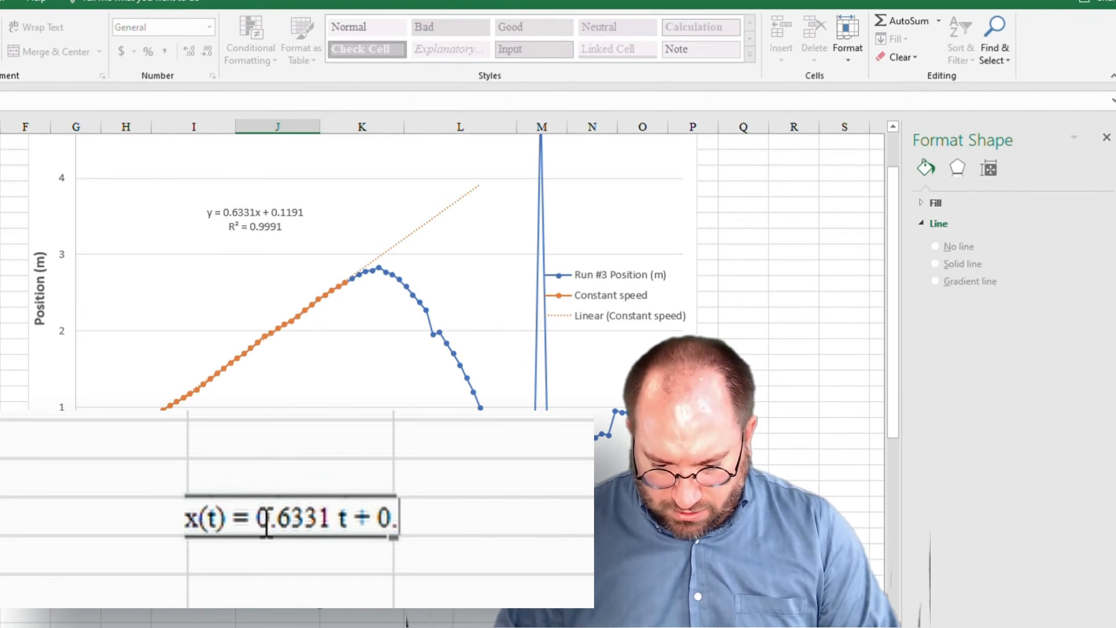
text(1191)
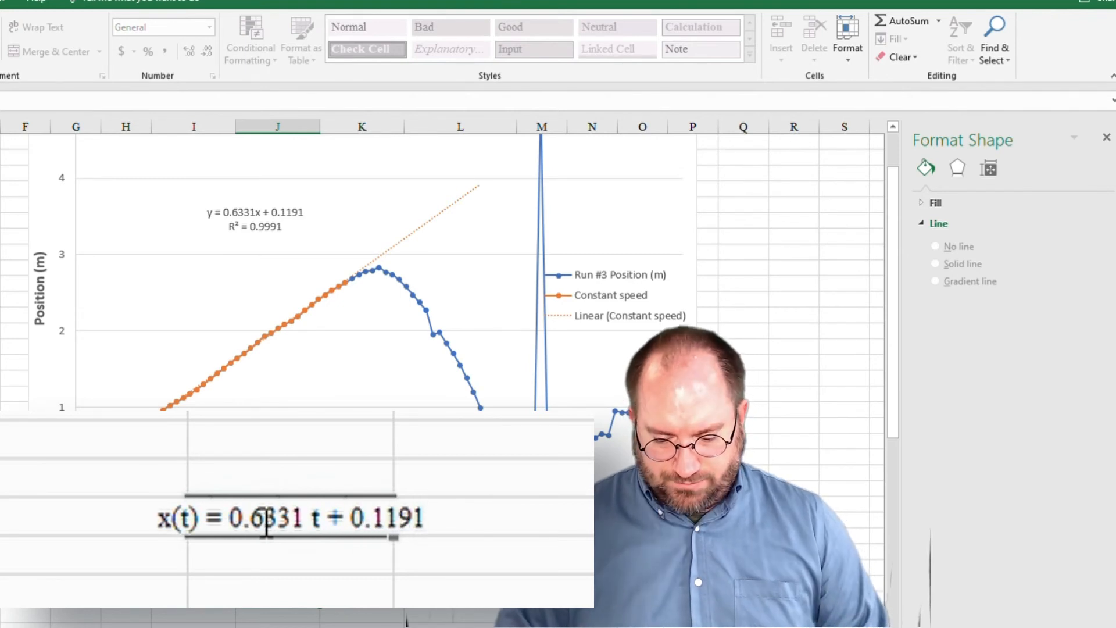
key(ctrl+Return)
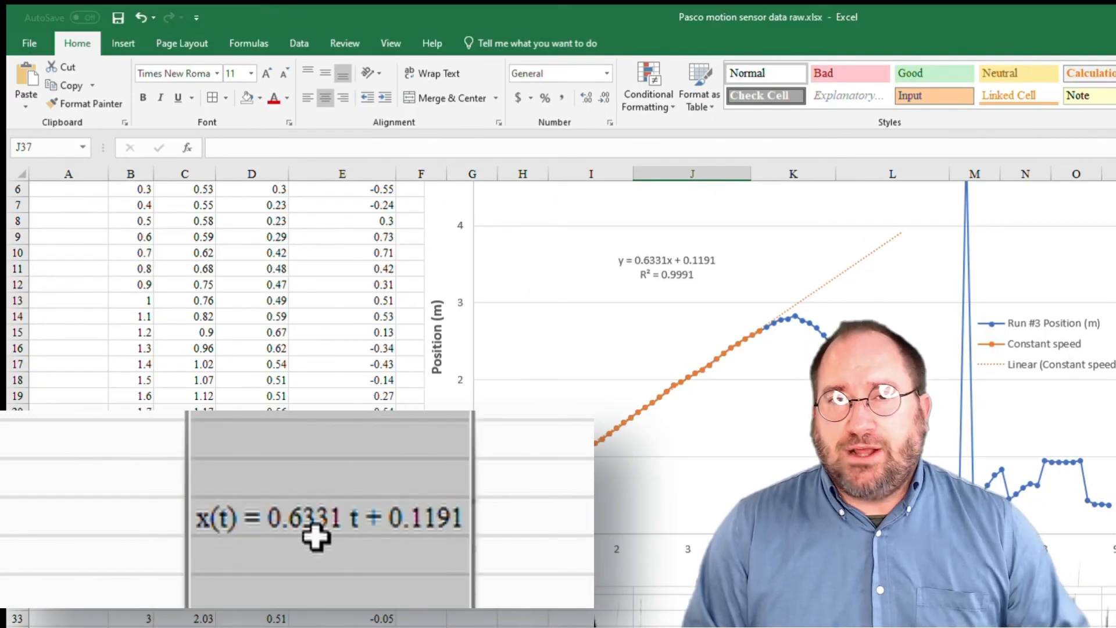
click(281, 518)
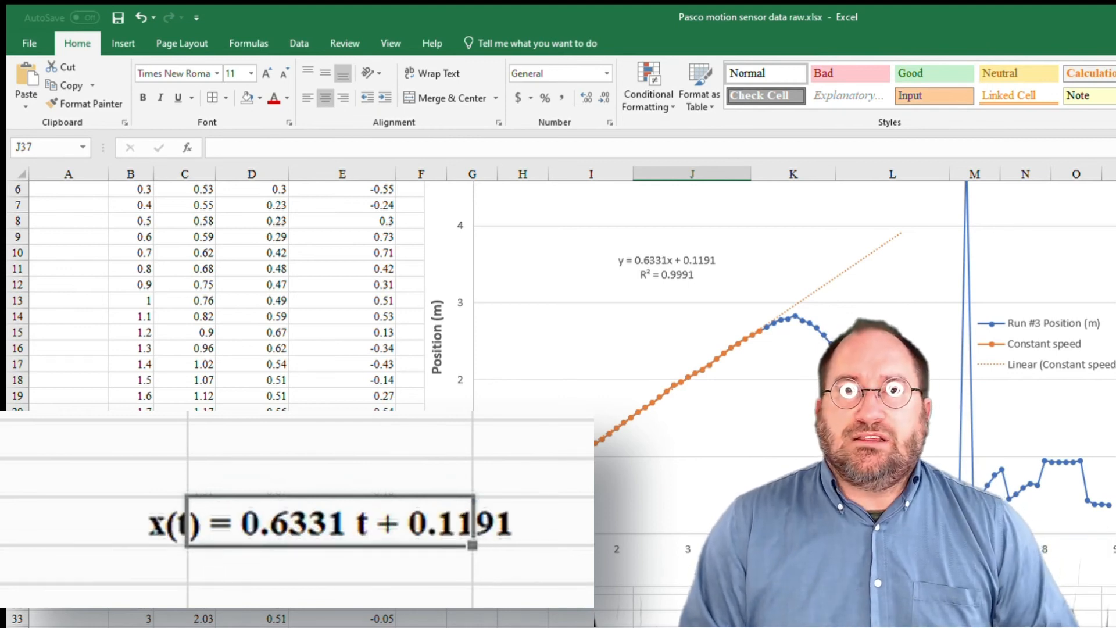
click(350, 592)
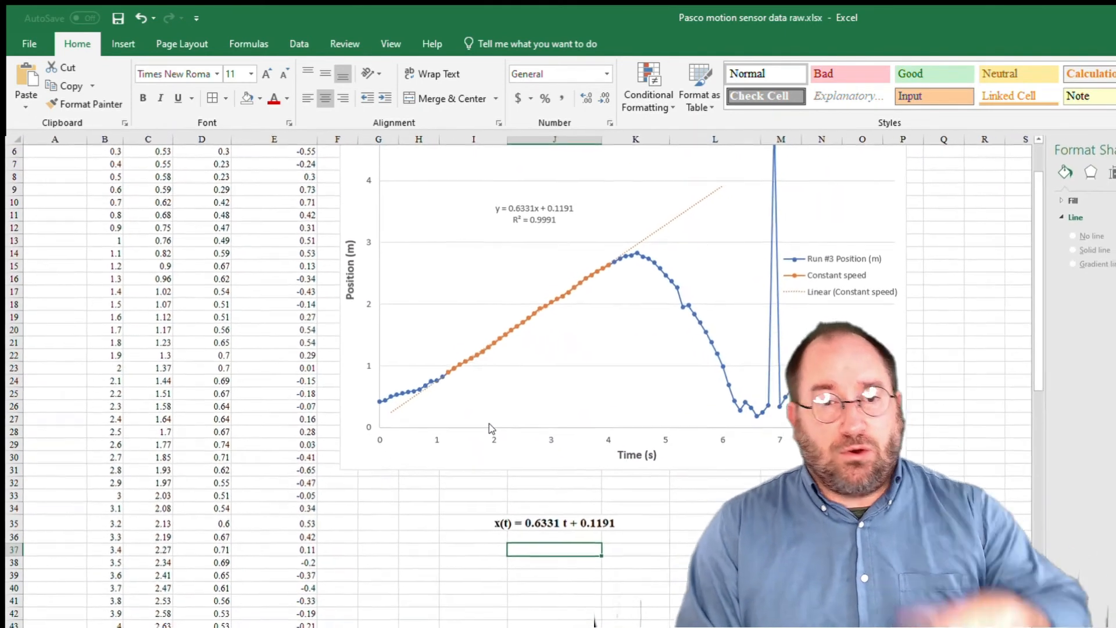
Duplicate the position chart and place the copy directly below the original, aligned with its edge.
click(368, 449)
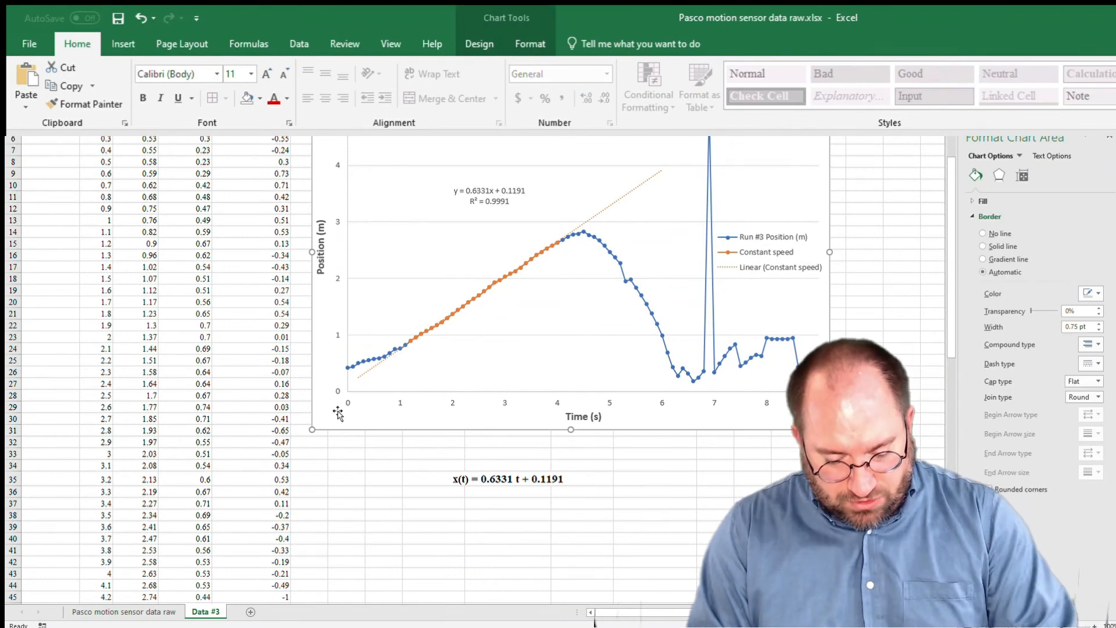
click(320, 443)
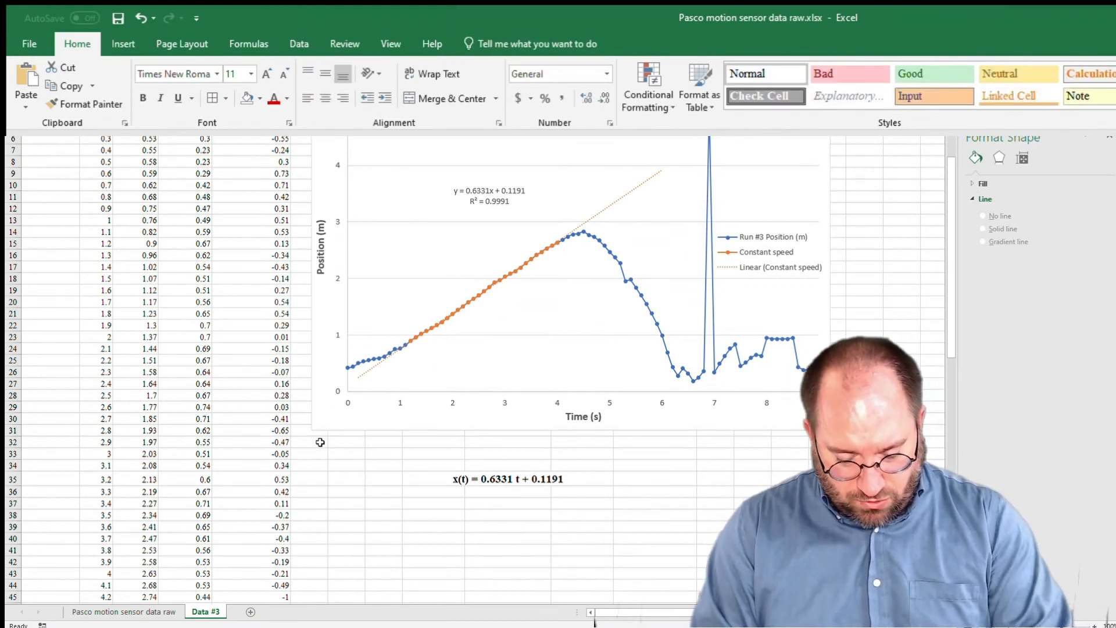
key(ctrl+v)
drag(499, 443, 508, 441)
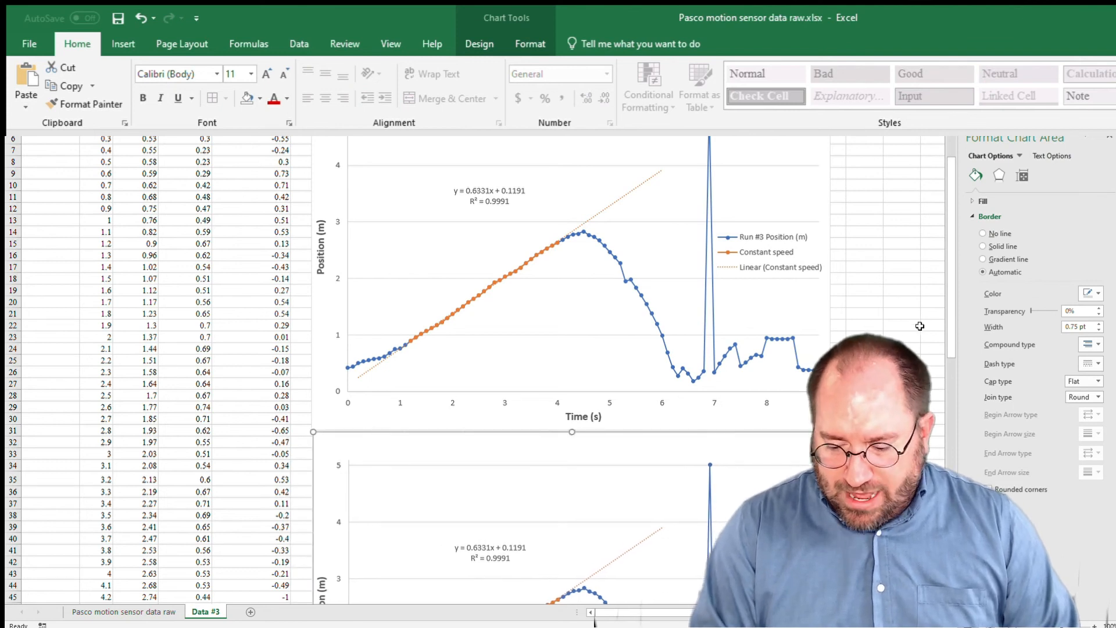
Open the duplicate chart's data source and set the Run #3 series name to the Velocity (m/s) header cells in column D.
drag(951, 317, 959, 344)
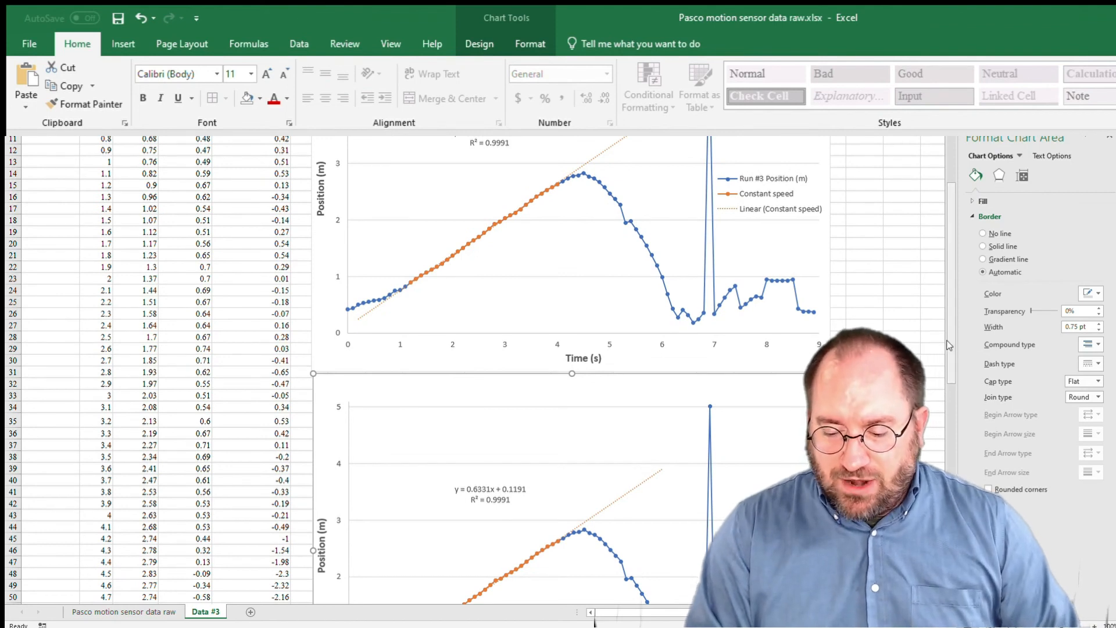
scroll(568, 369, down, 6)
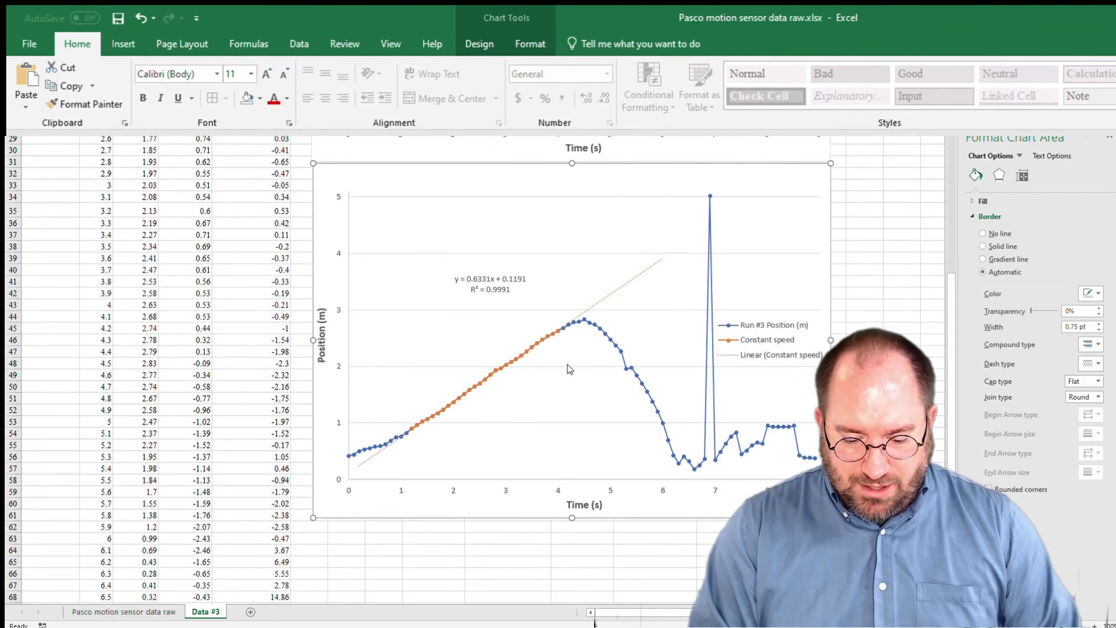
right_click(545, 391)
click(645, 468)
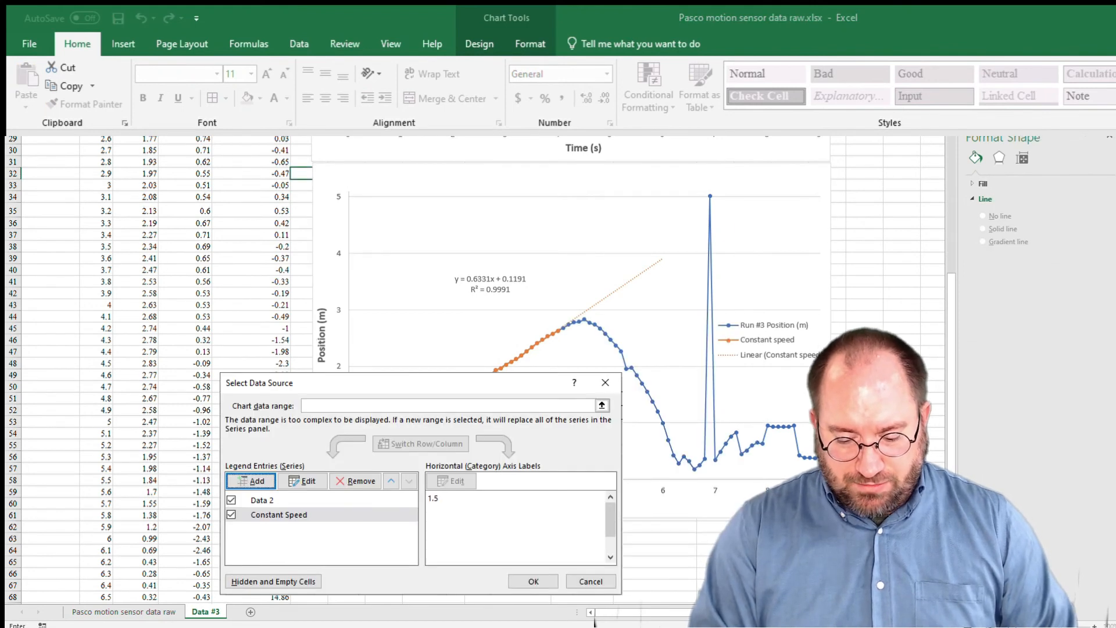
scroll(623, 479, up, 9)
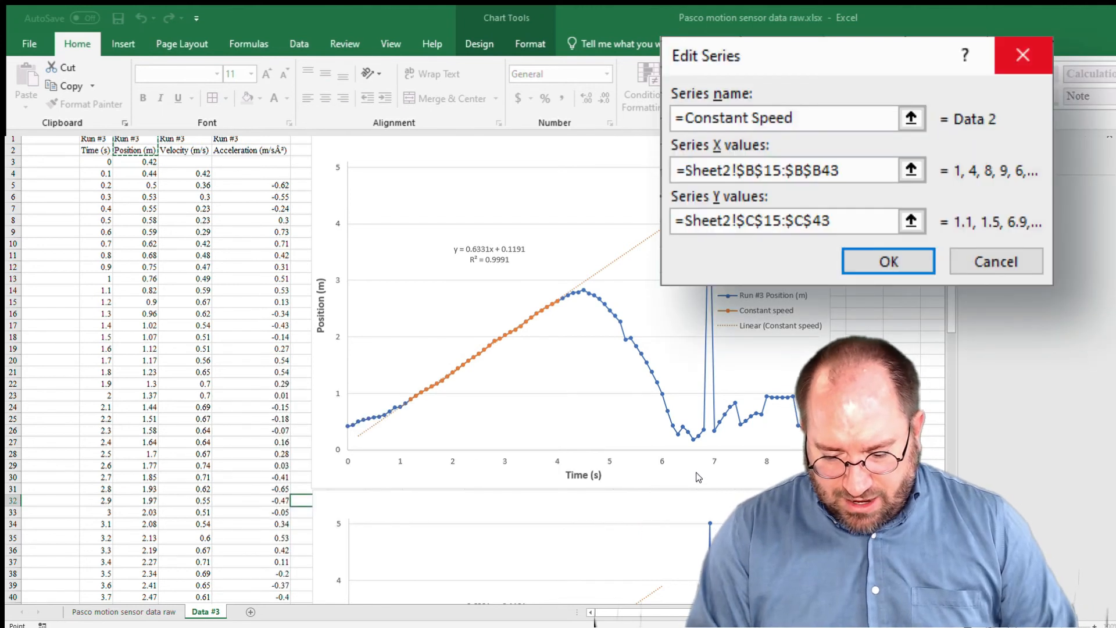
drag(193, 140, 196, 153)
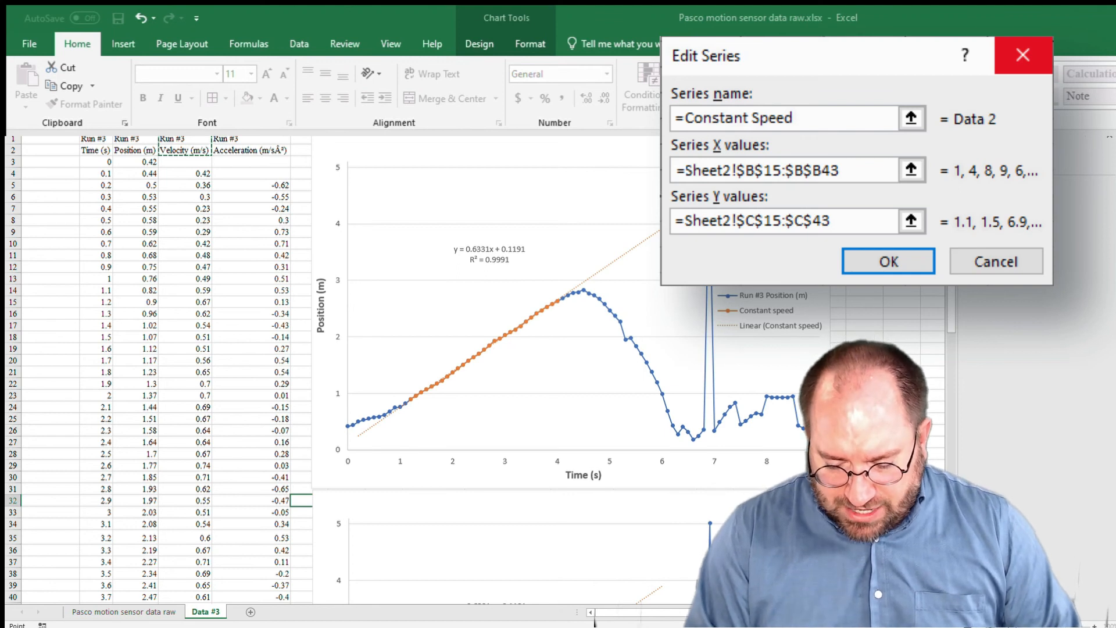
Change the Run #3 series' Y values in the duplicate chart from column C to the velocity data in column D.
scroll(677, 516, down, 1)
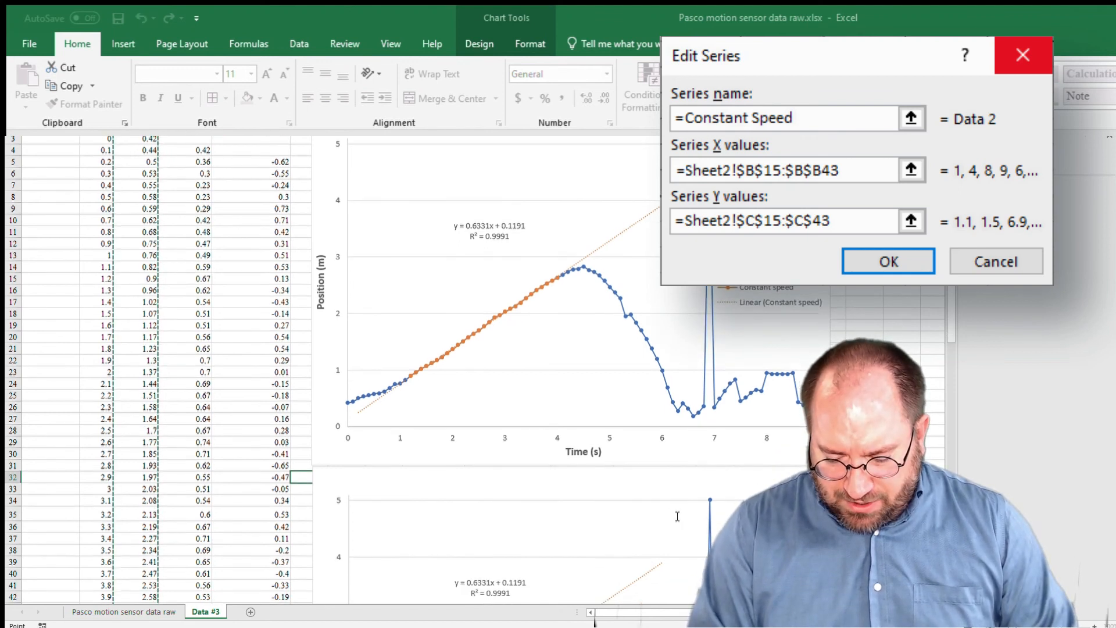
key(BackSpace)
text(D)
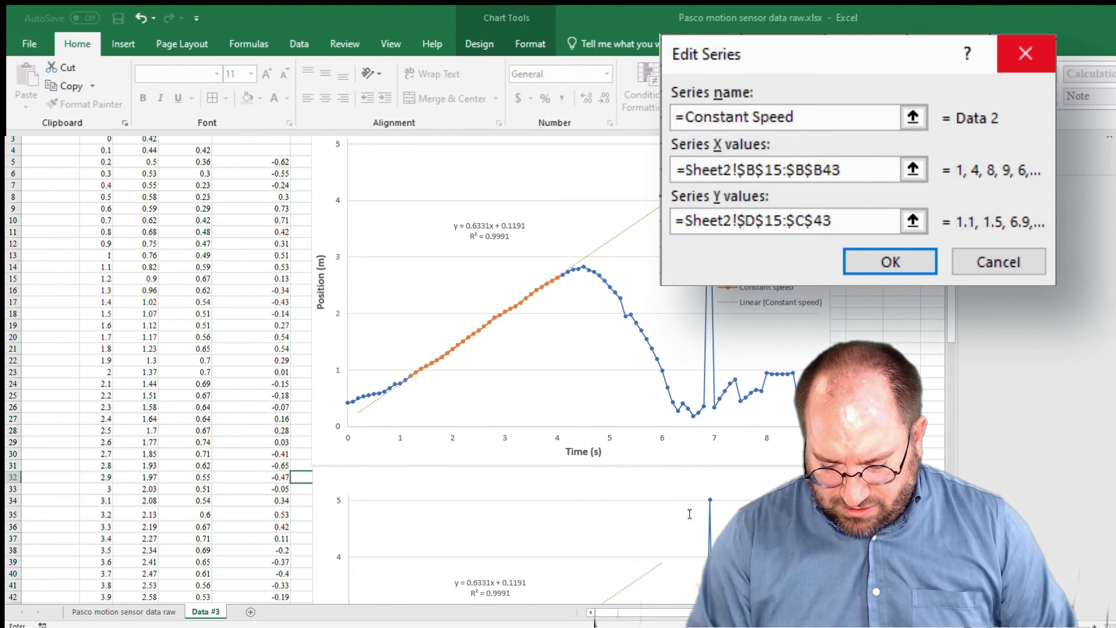
key(BackSpace)
text(D)
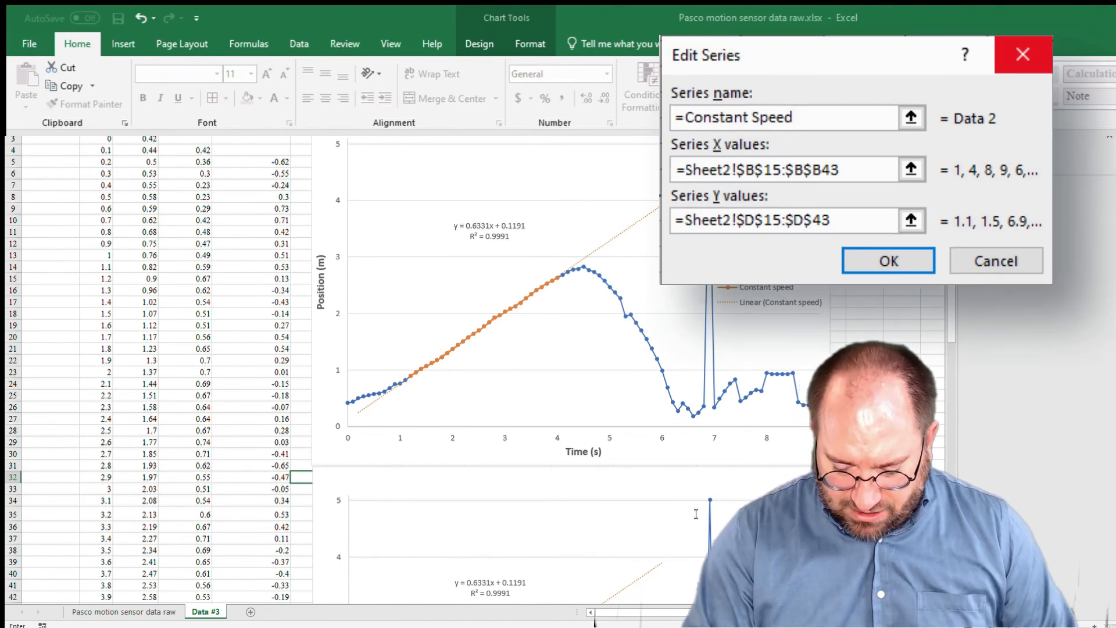
key(Return)
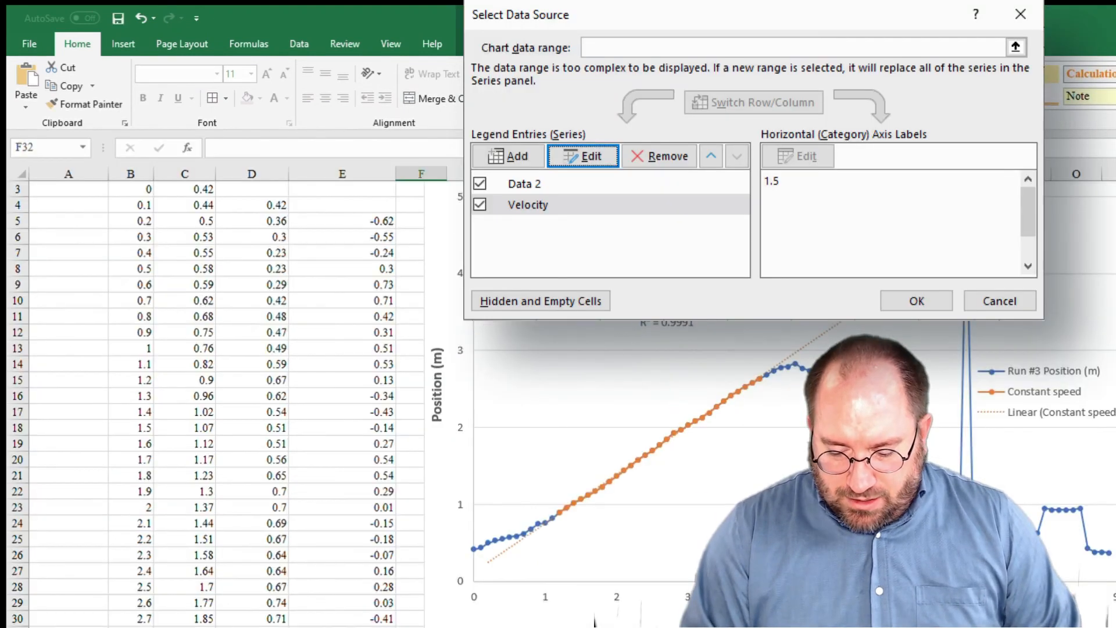
key(Return)
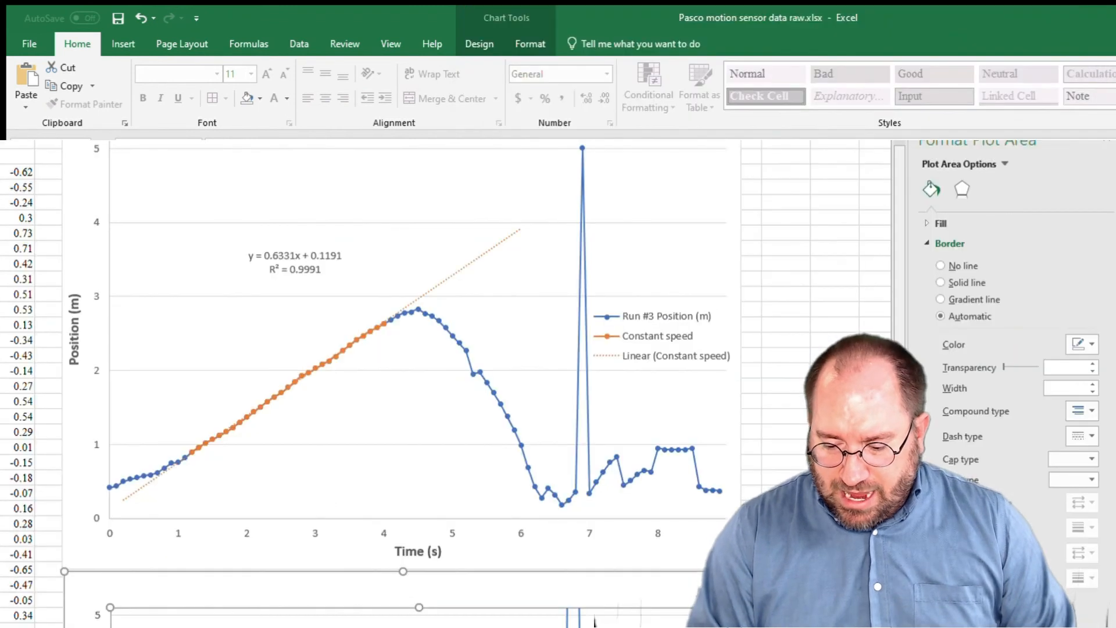
scroll(593, 620, down, 9)
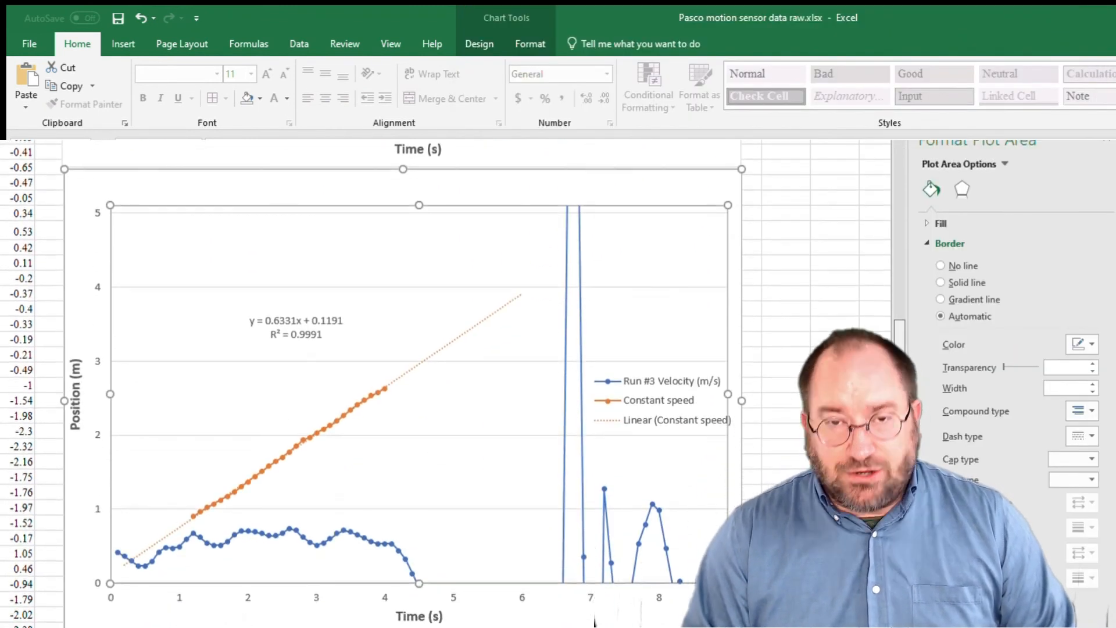
Reset the duplicate chart's vertical axis minimum and maximum bounds to automatic.
scroll(418, 395, up, 1)
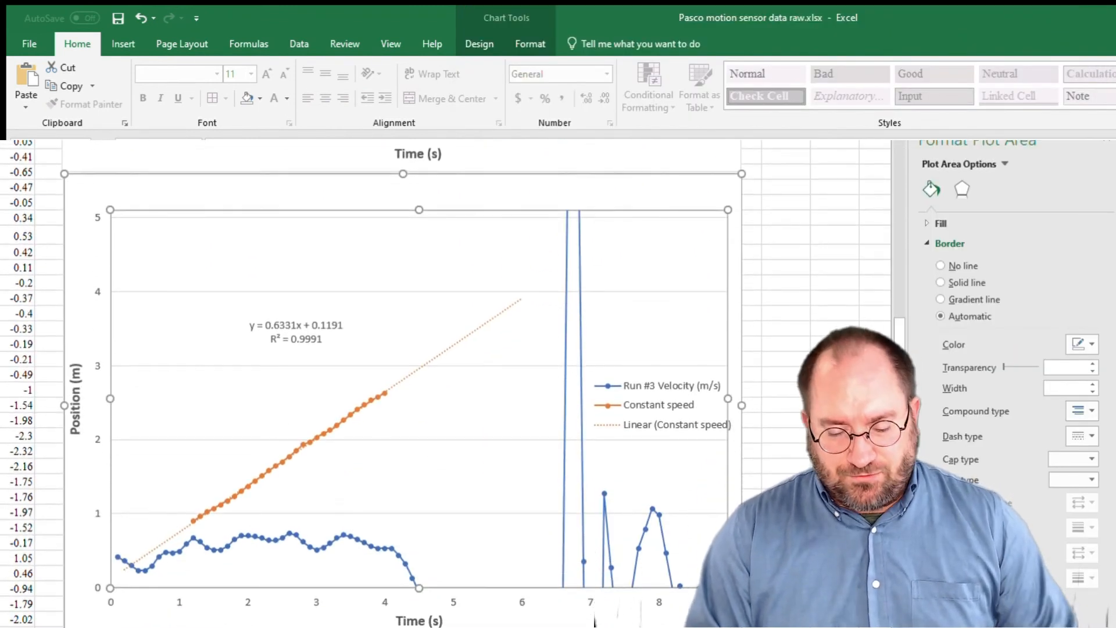
click(95, 441)
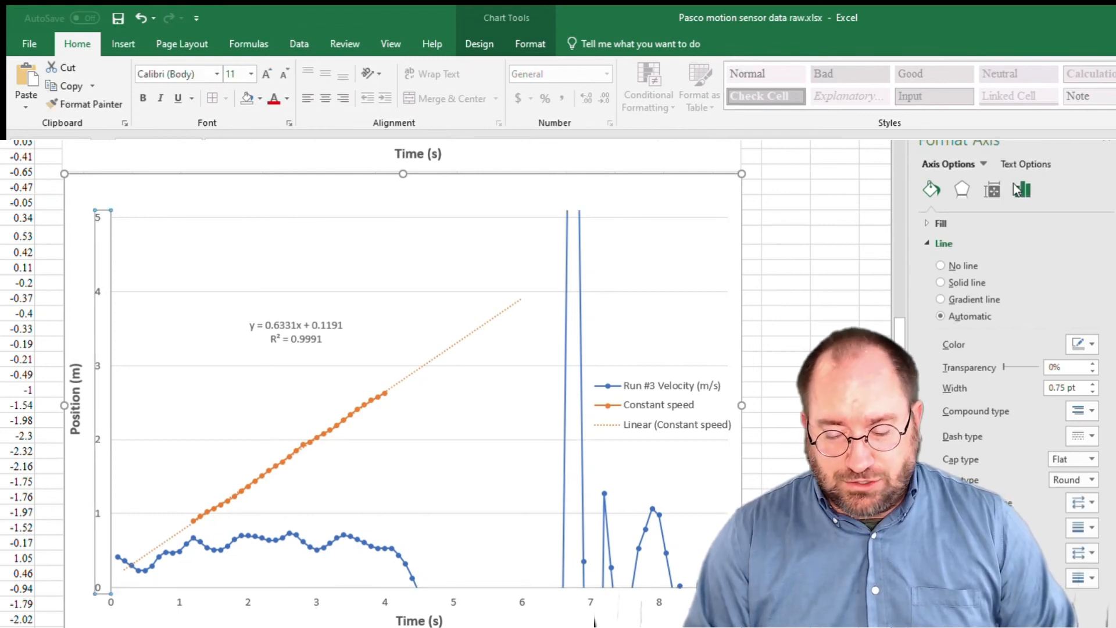
click(1018, 189)
click(926, 223)
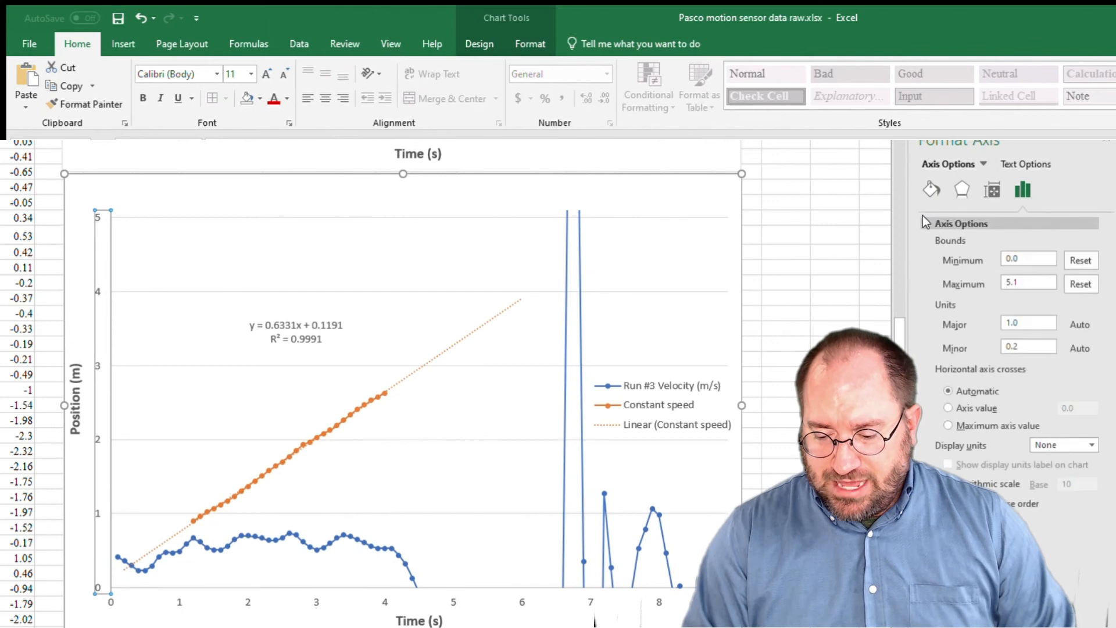
click(1080, 260)
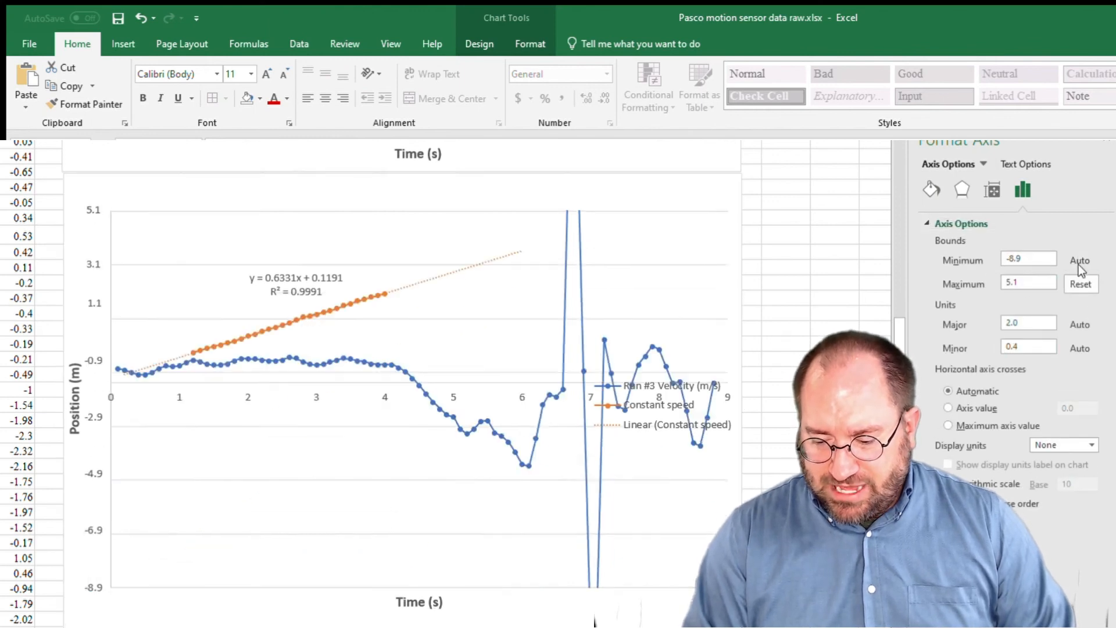
click(1079, 284)
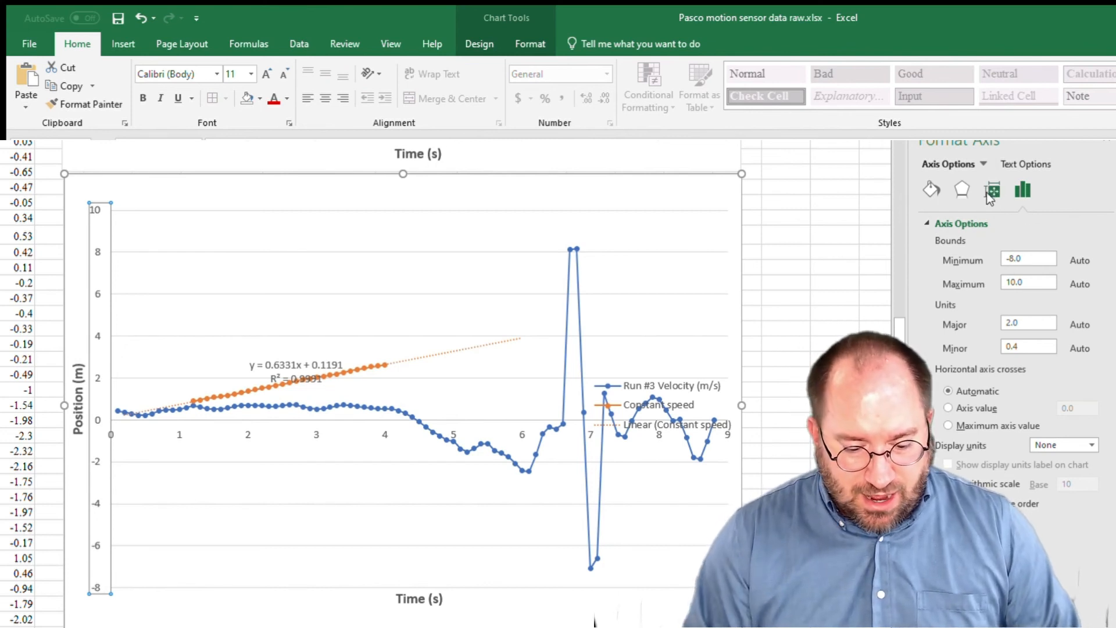
Change the Constant speed series in the duplicate chart to plot the matching velocity data instead of the position data.
click(274, 314)
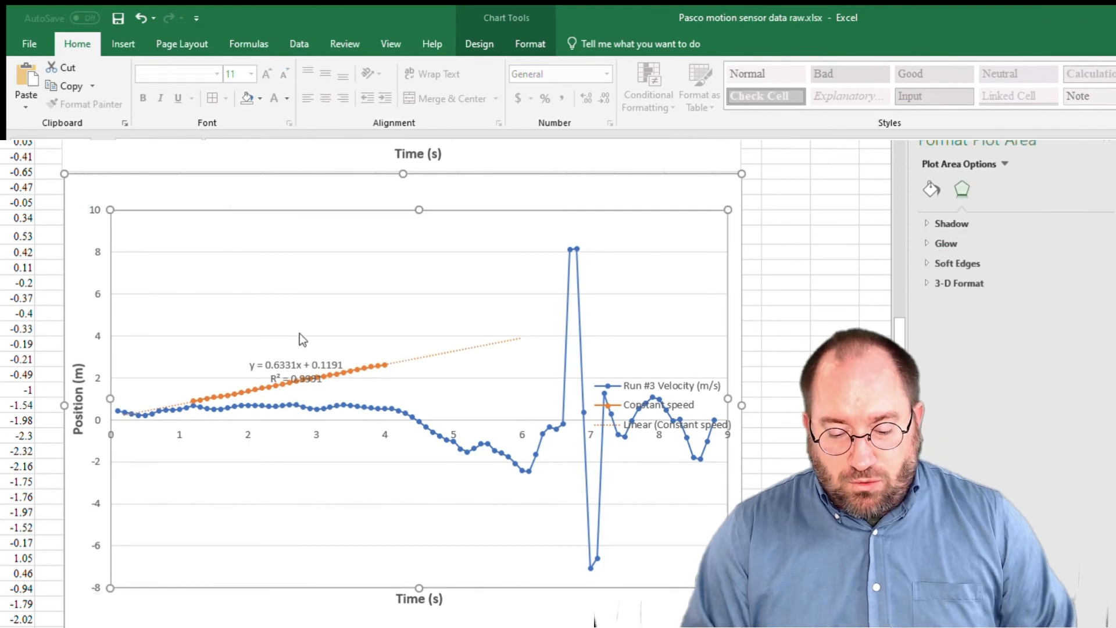
click(323, 391)
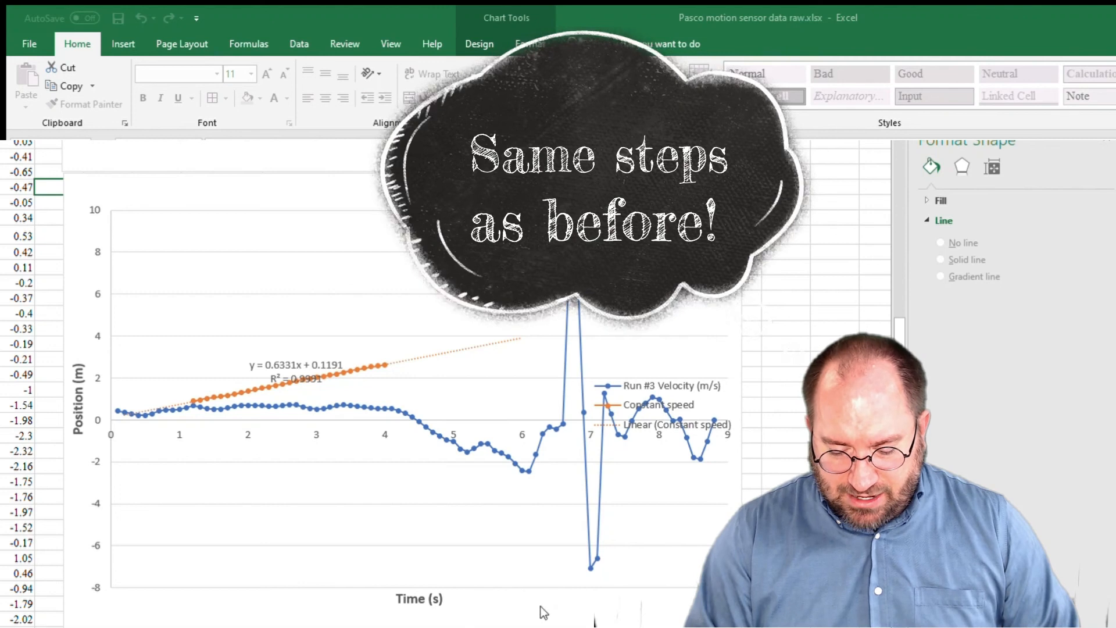
scroll(595, 621, up, 5)
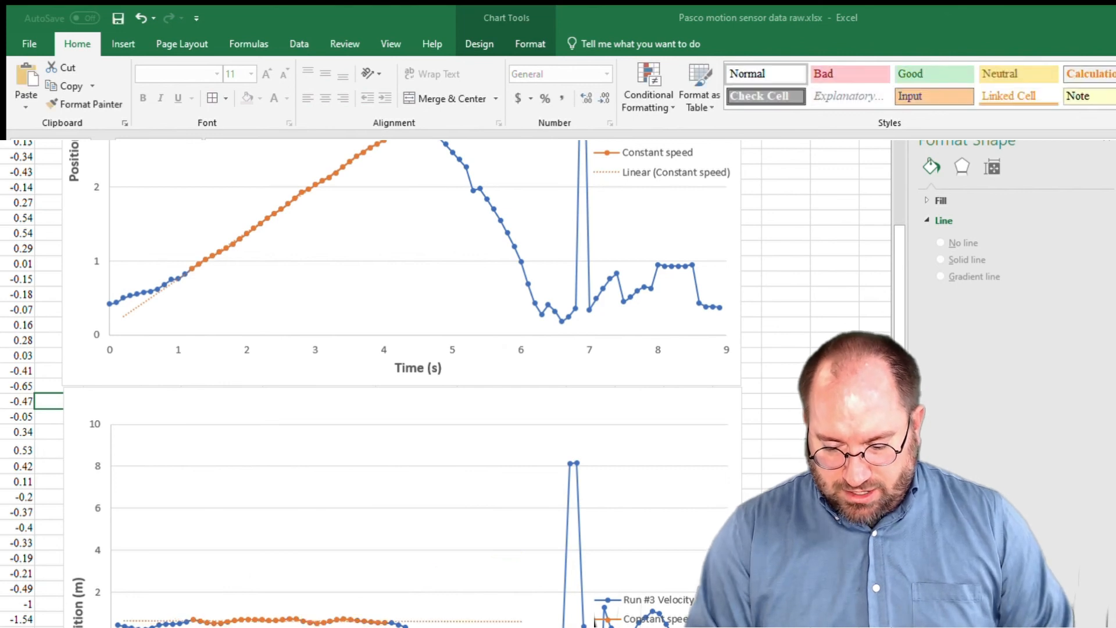
Move the trendline equation and R² label in the velocity chart to the clear space above the constant-speed points.
click(594, 621)
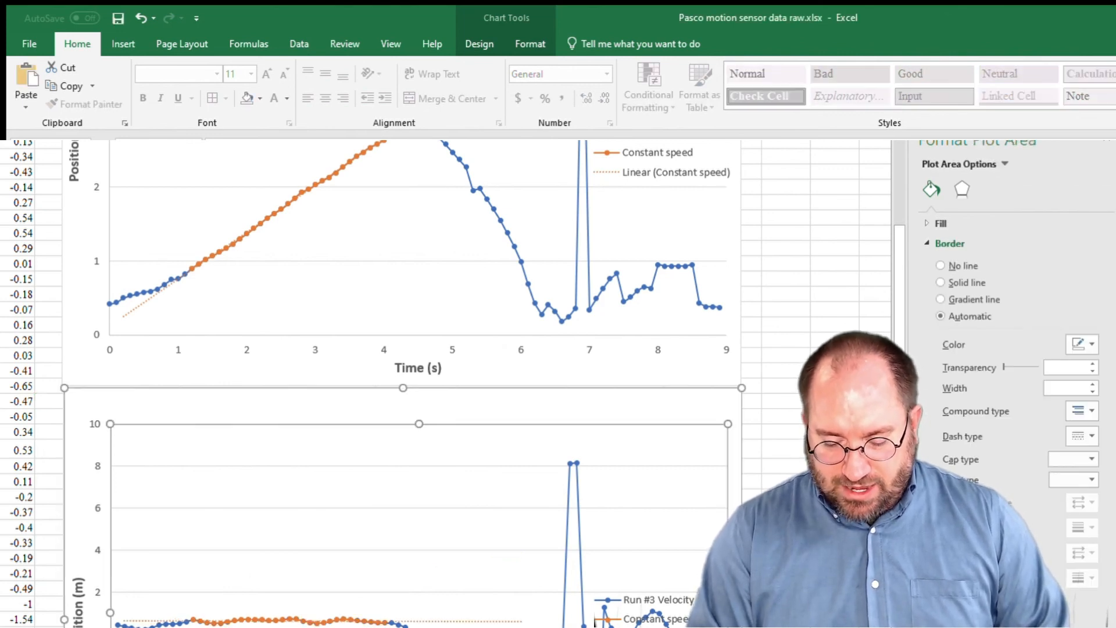
scroll(379, 433, down, 6)
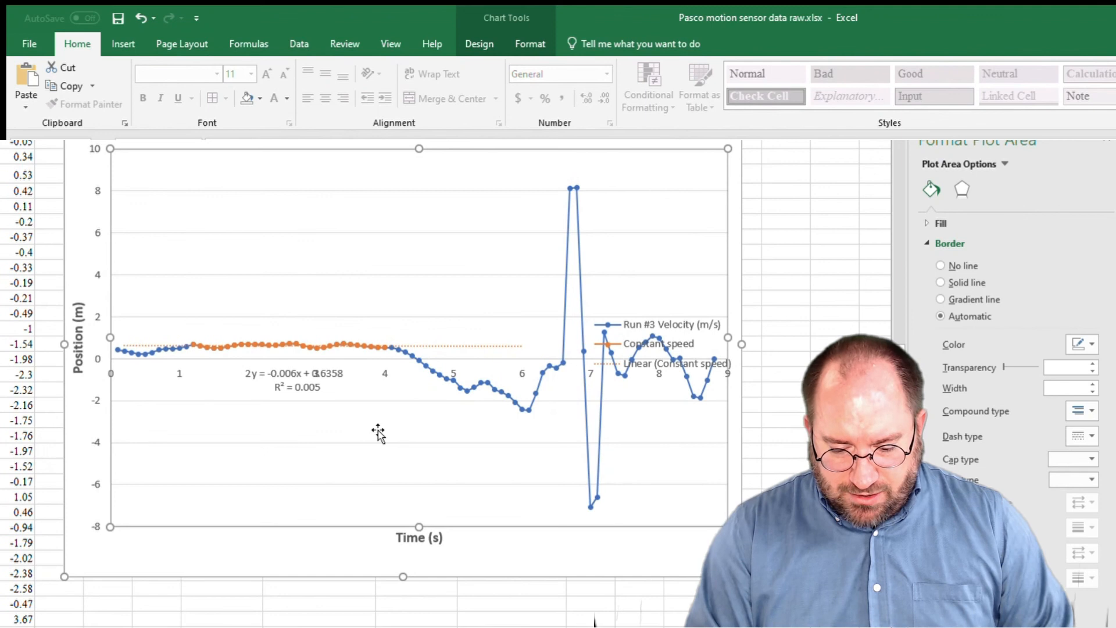
drag(312, 395, 304, 301)
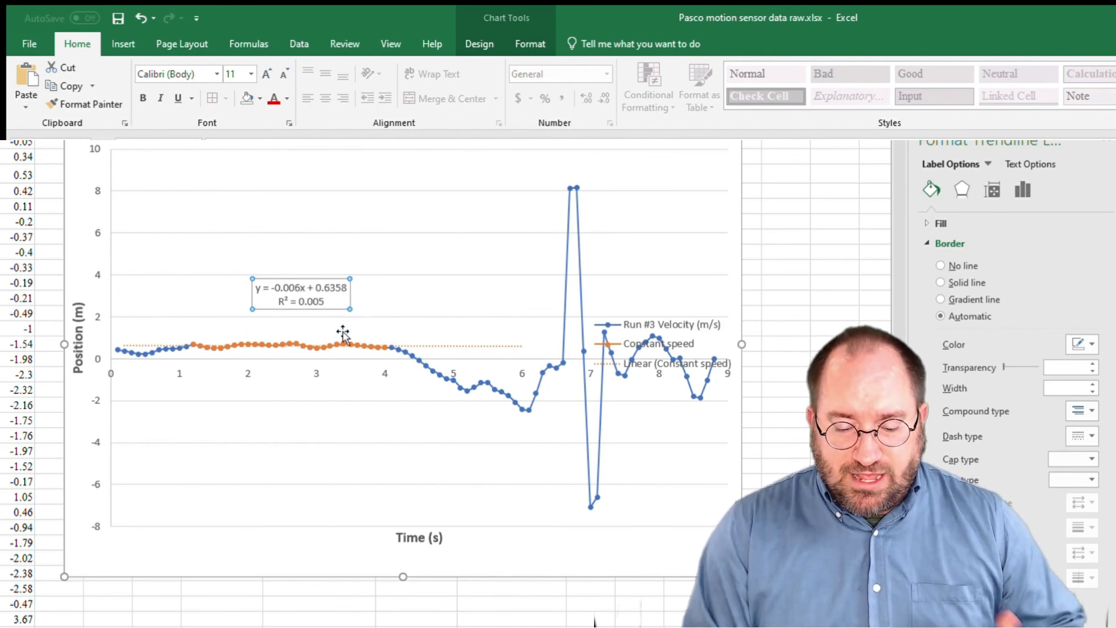
Rename the vertical axis title of the duplicate chart to "Velocity (m/s)".
click(80, 342)
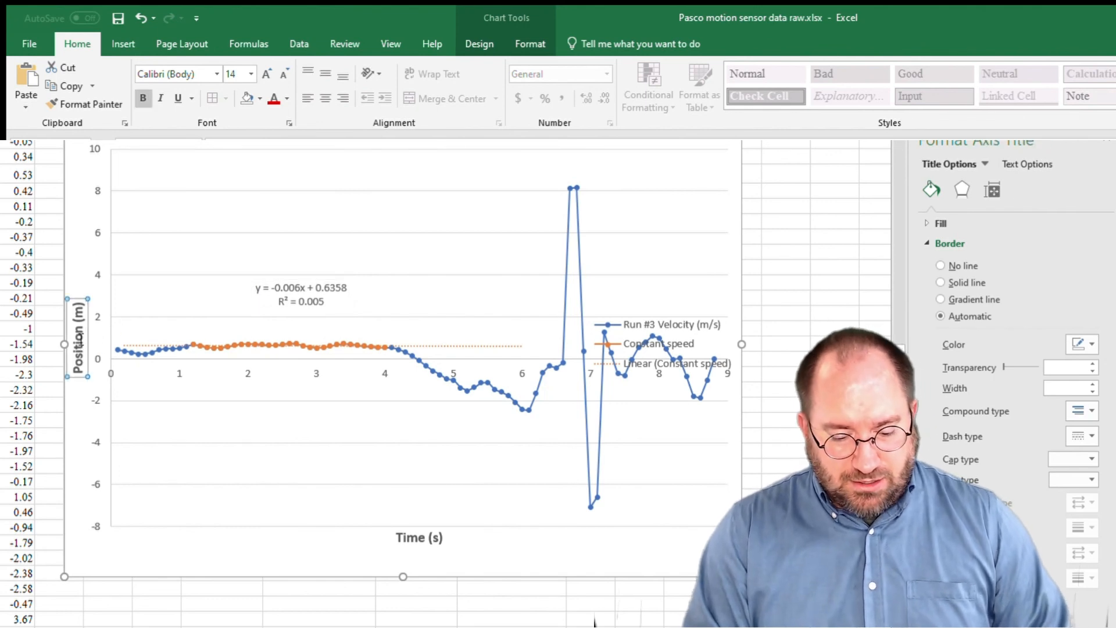
triple_click(79, 340)
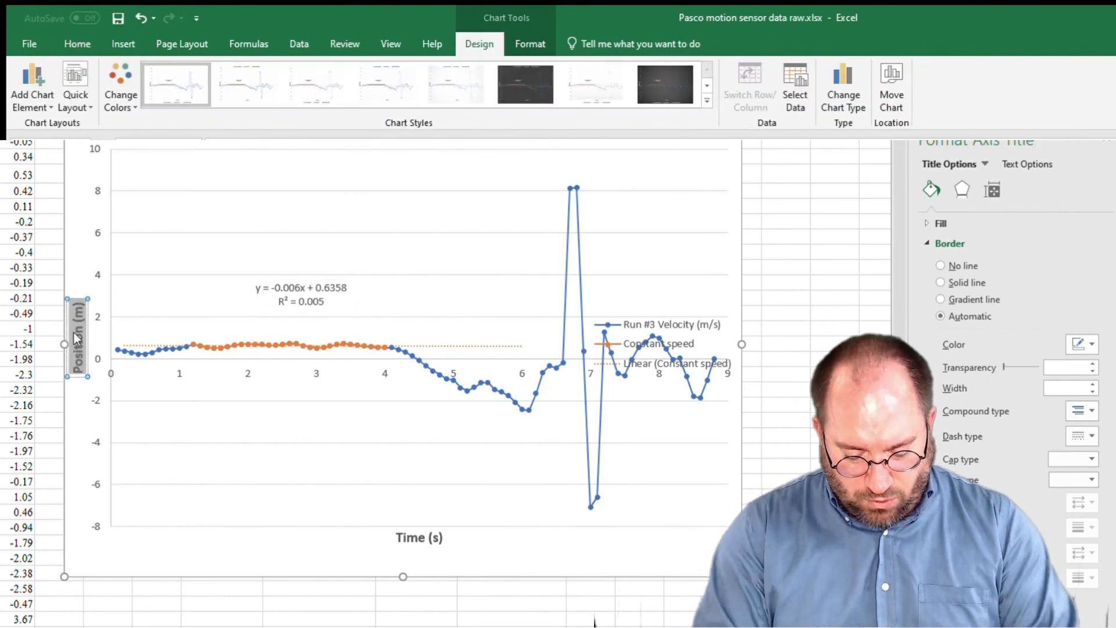
text(Velocity)
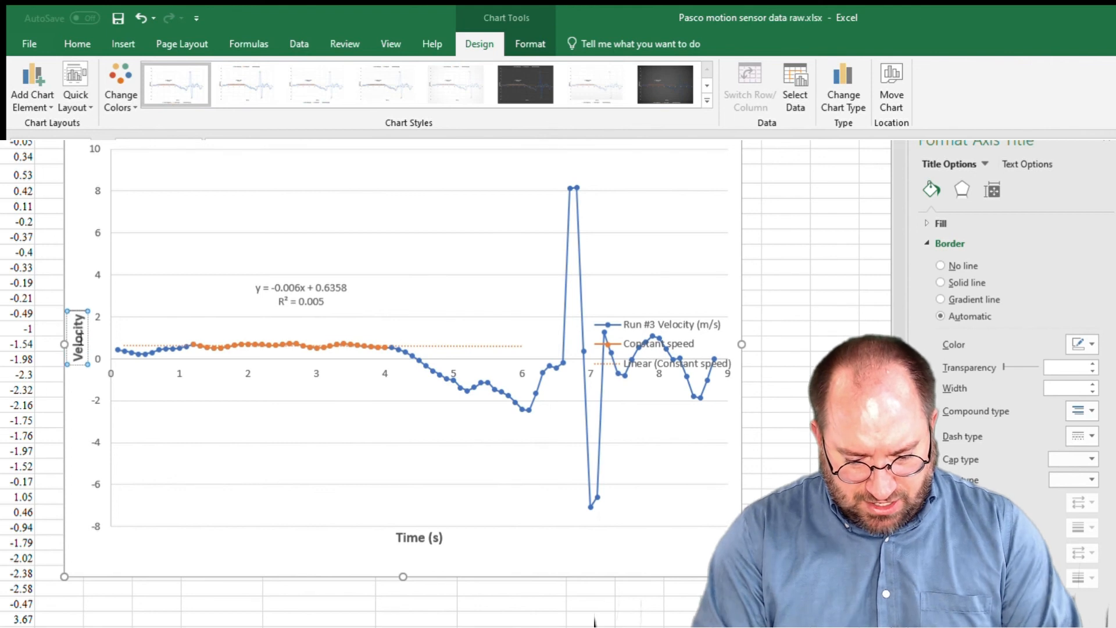
text( (m/s))
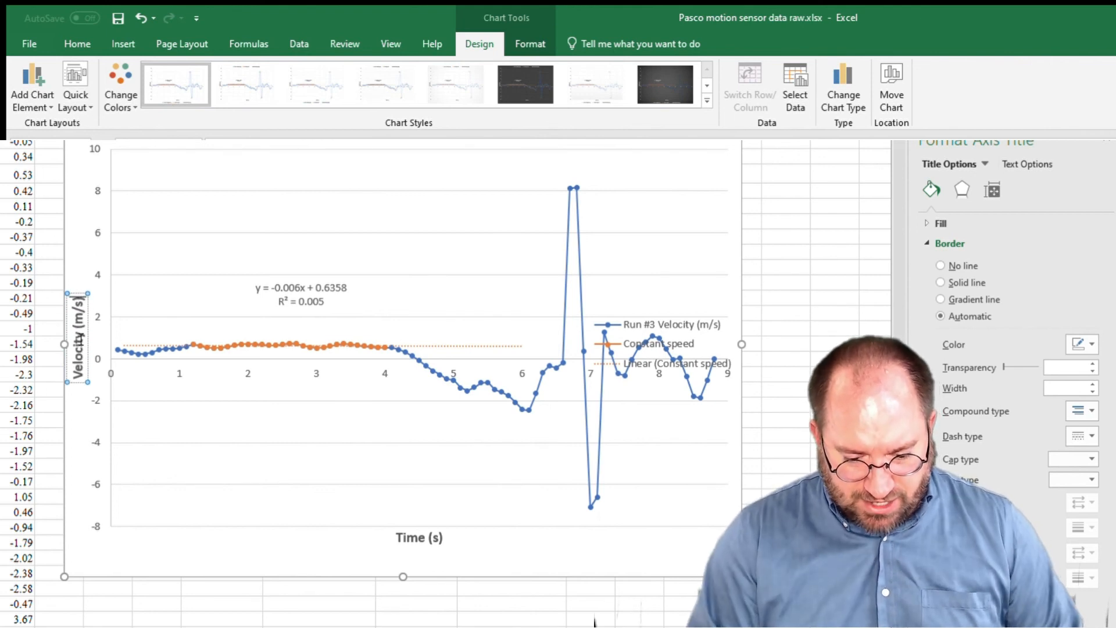
click(84, 249)
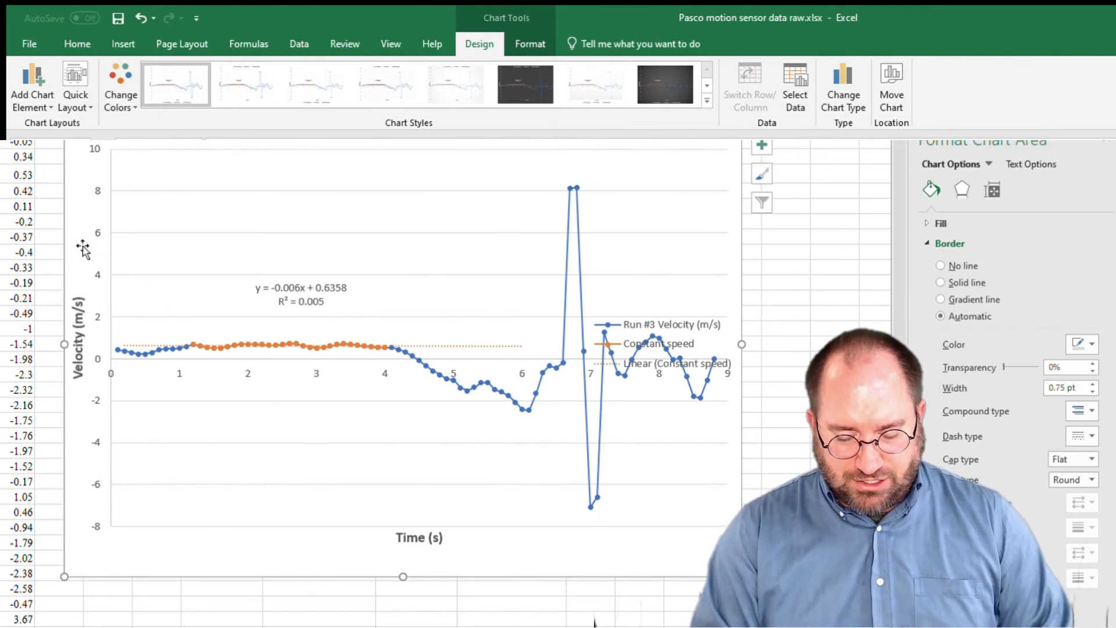